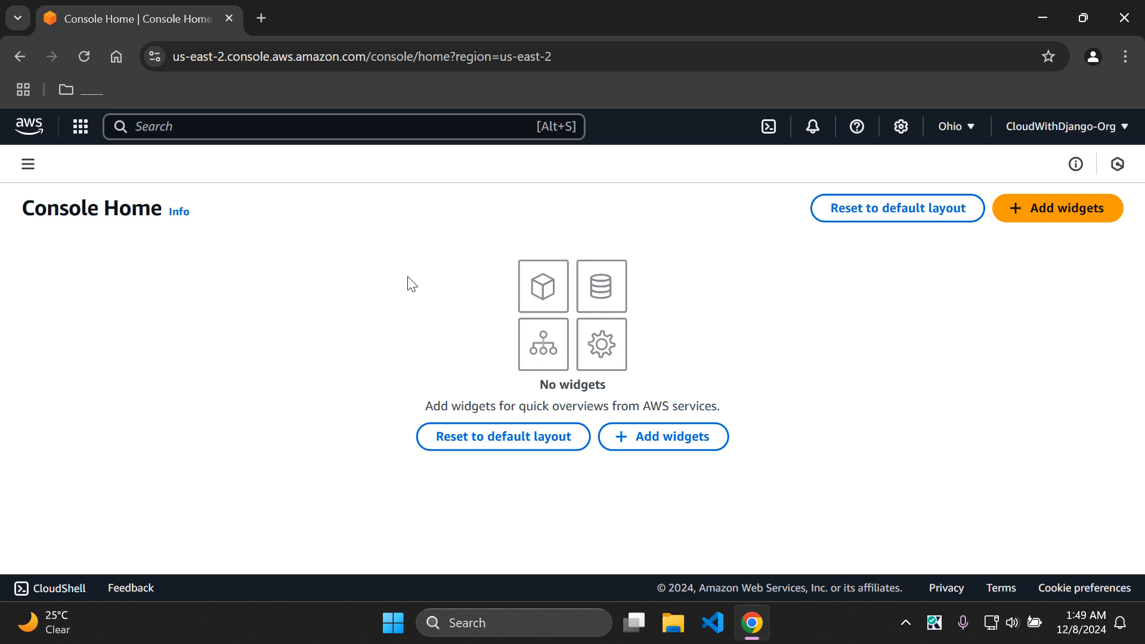
Step: Search the console for 'budgets' and open the empty Budgets overview (Budgets (0))
{"action": "left_click", "coordinate": [367, 133]}
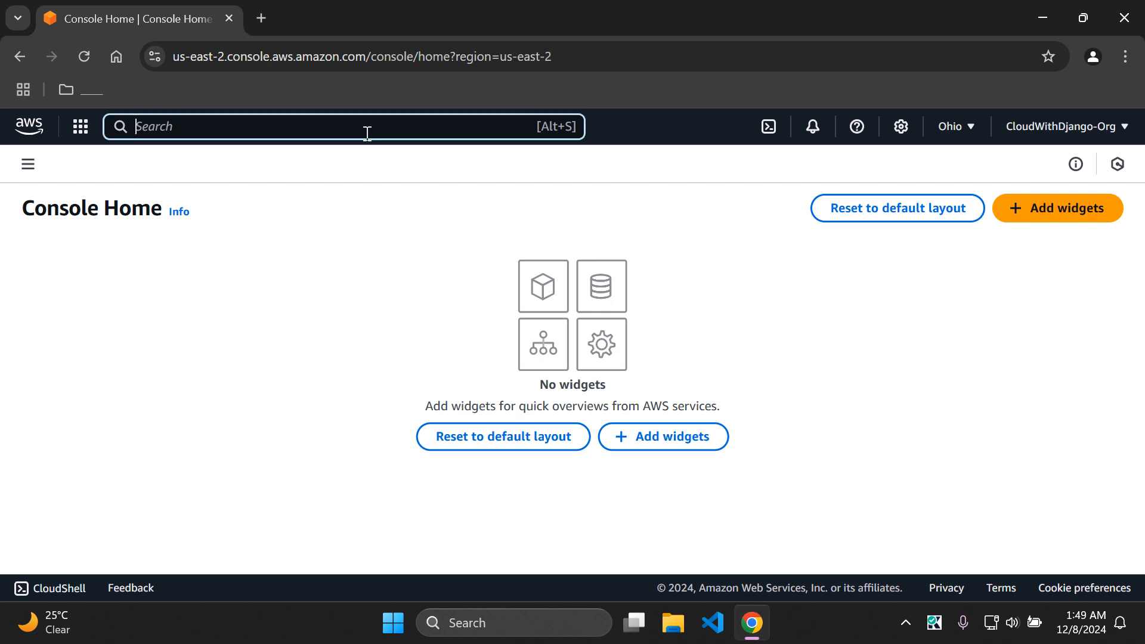
{"action": "type", "text": "budgets"}
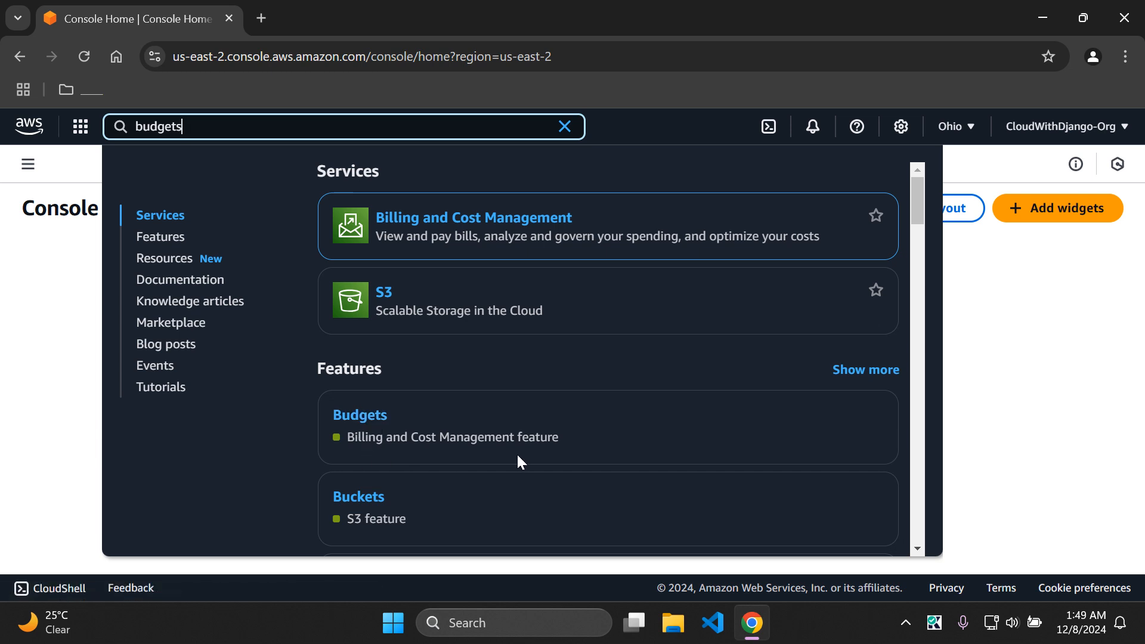
{"action": "left_click", "coordinate": [353, 417]}
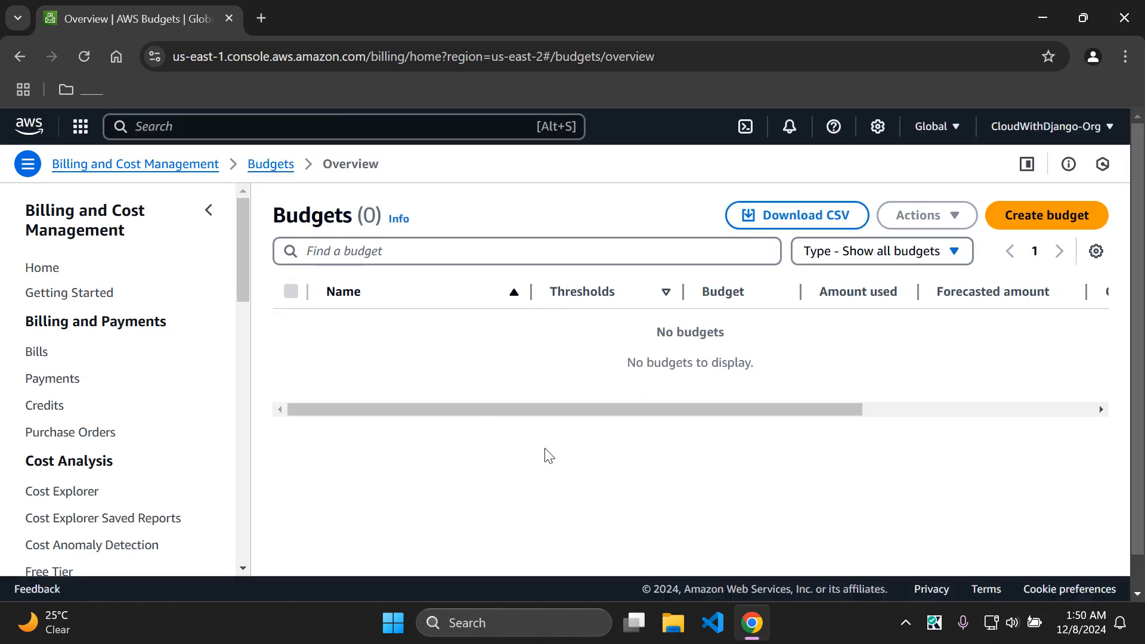
Step: Start a new budget, browse the budget types and templates, and choose Customize (advanced) setup
{"action": "left_click", "coordinate": [1050, 226]}
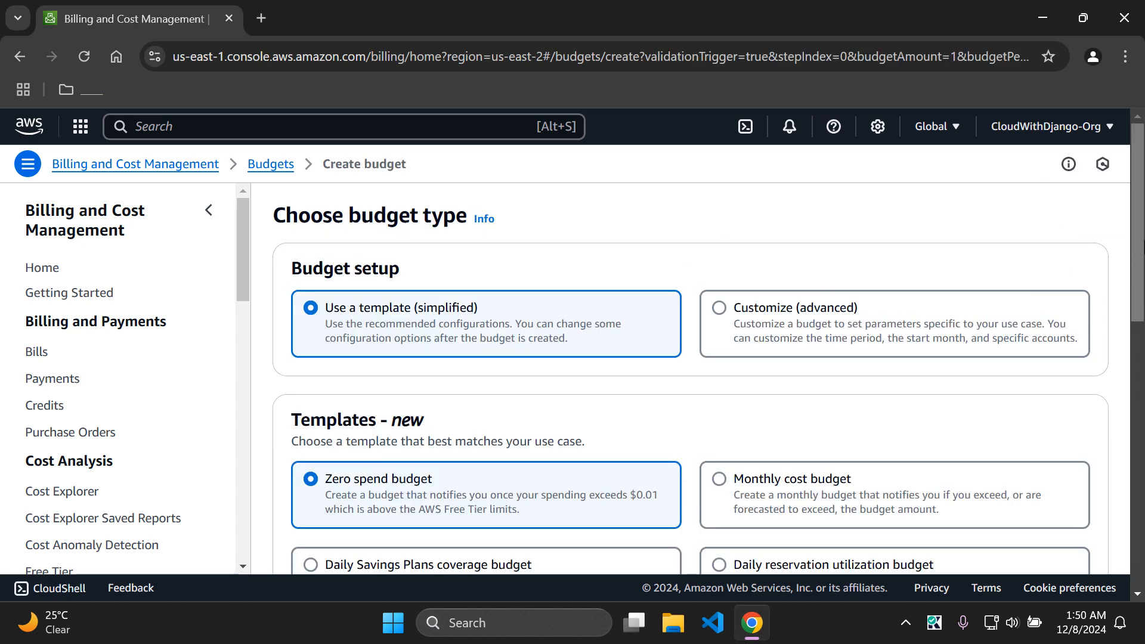
{"action": "left_click_drag", "start_coordinate": [1139, 236], "coordinate": [1139, 266]}
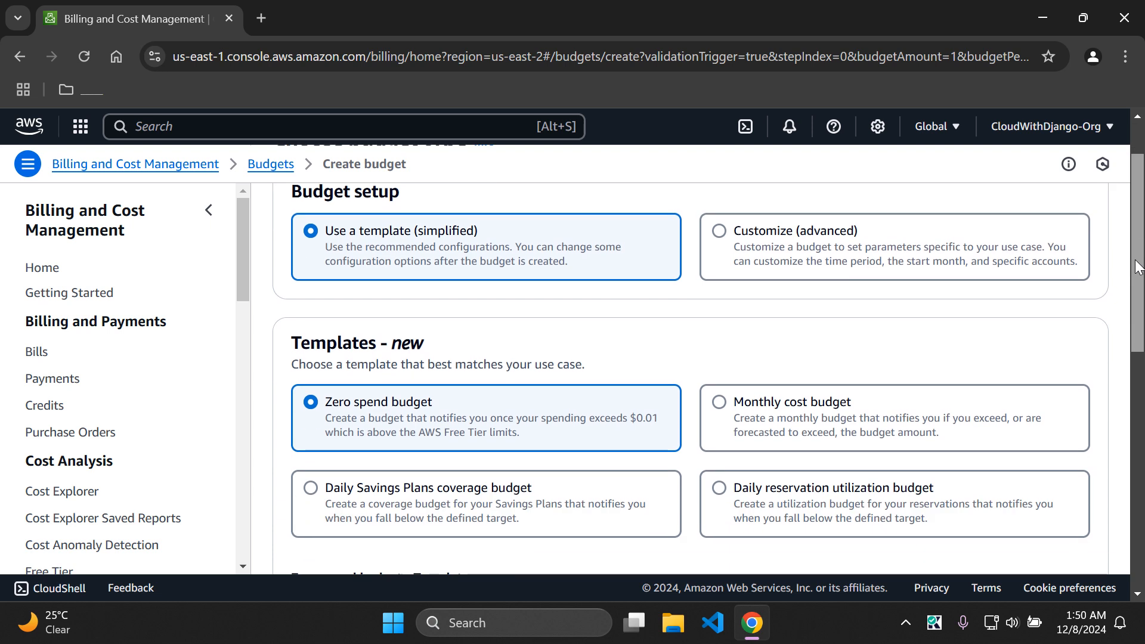
{"action": "left_click_drag", "start_coordinate": [1139, 266], "coordinate": [1140, 301]}
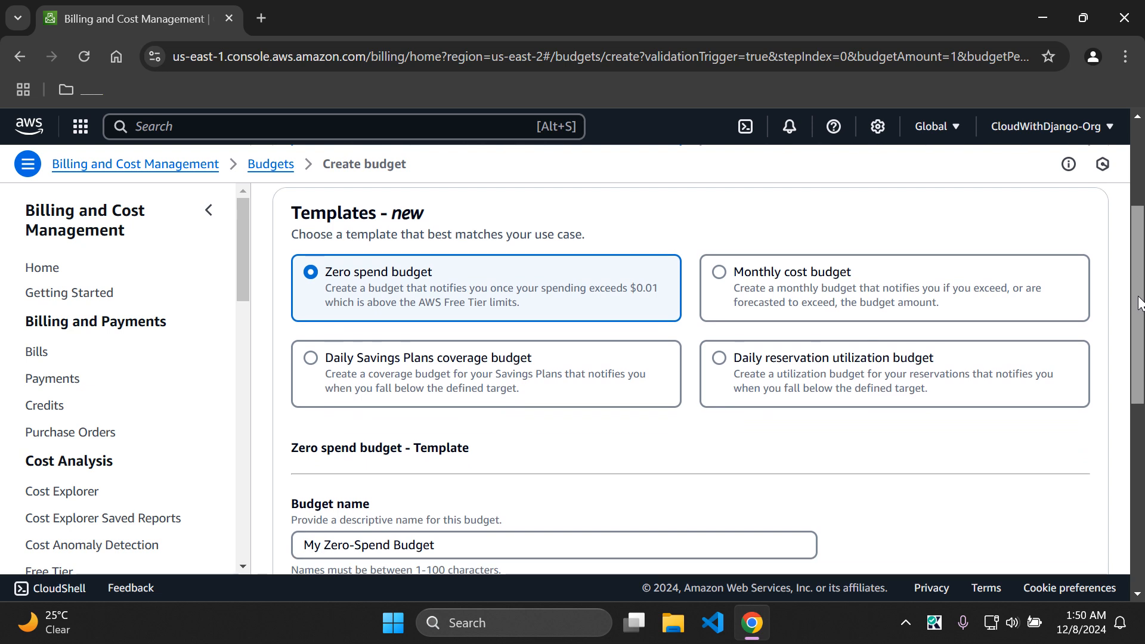
{"action": "left_click_drag", "start_coordinate": [1139, 301], "coordinate": [1141, 219]}
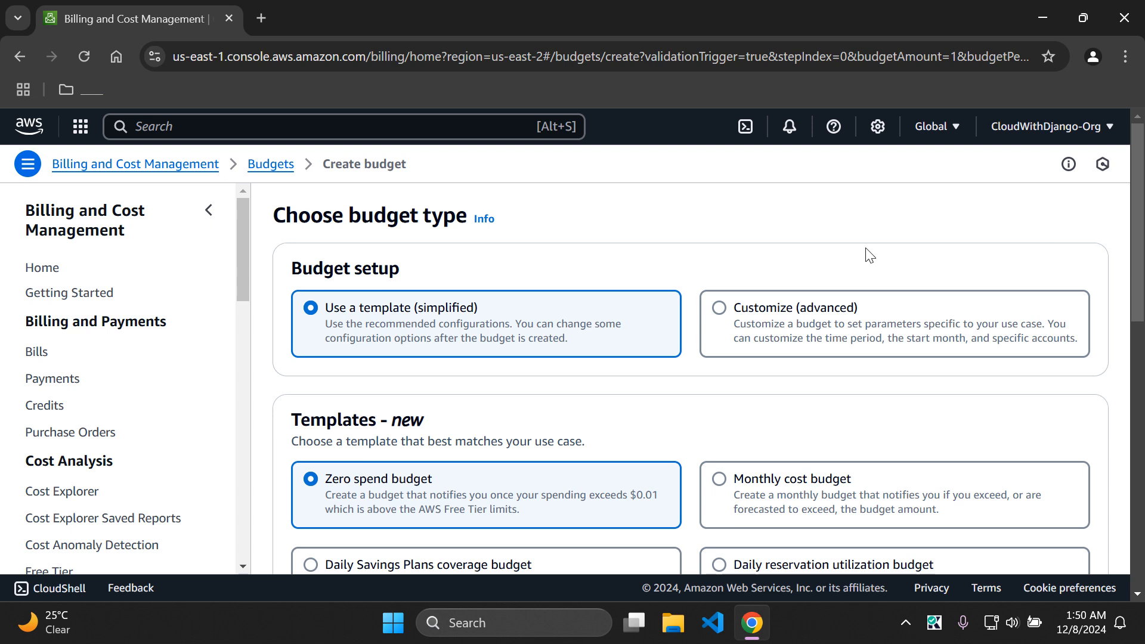
{"action": "left_click", "coordinate": [719, 312]}
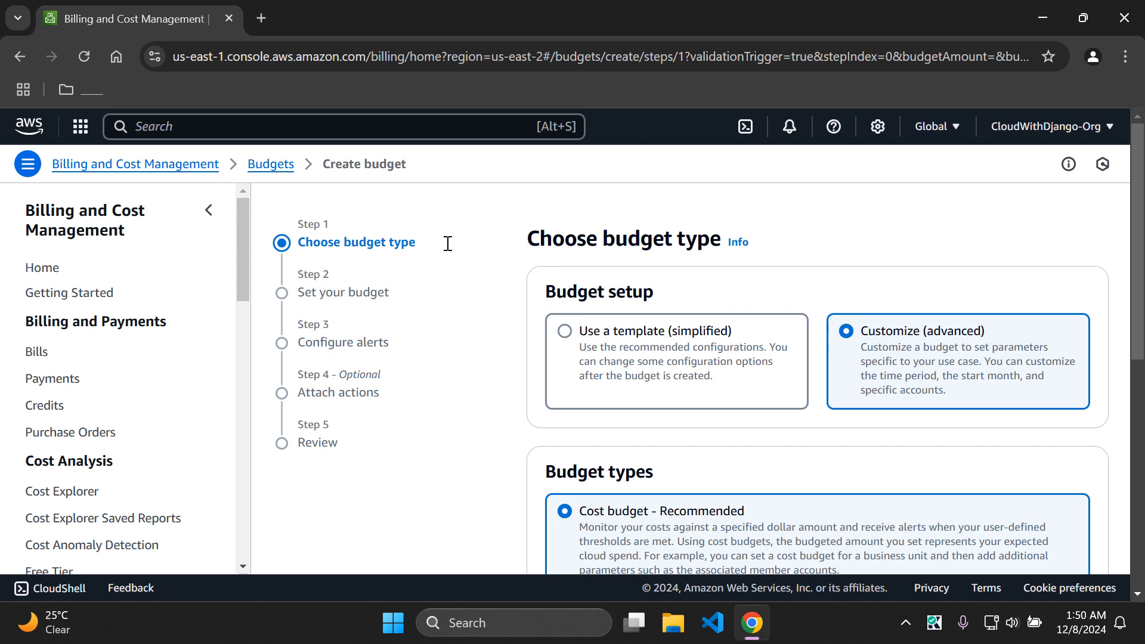
Step: Scroll through the budget types, leaving Cost budget - Recommended selected
{"action": "left_click_drag", "start_coordinate": [1141, 257], "coordinate": [1128, 386]}
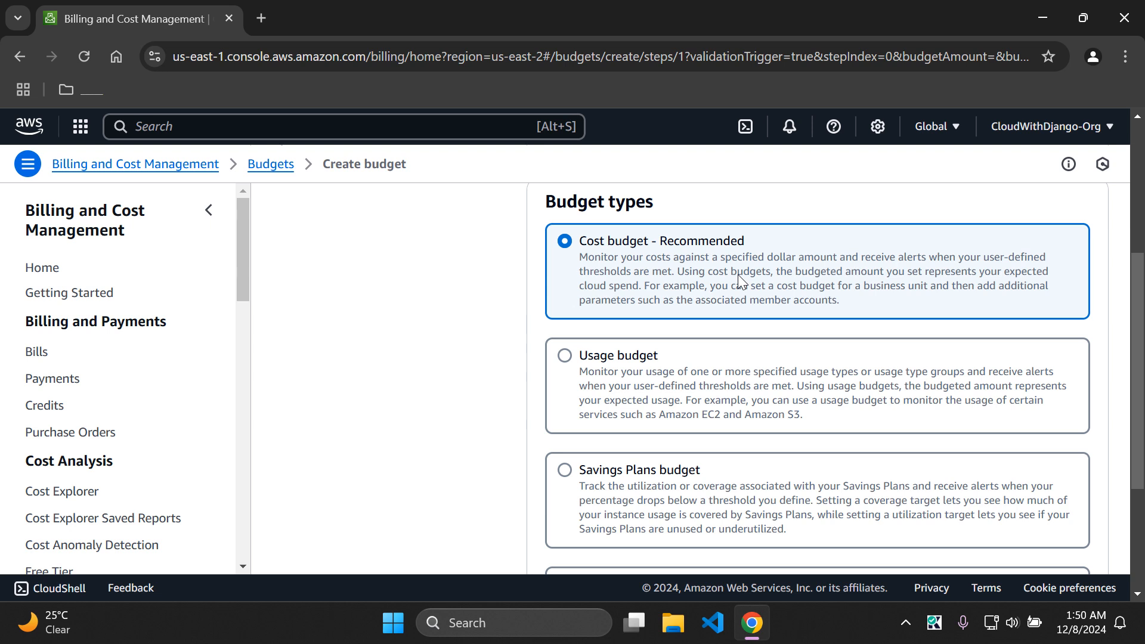
{"action": "left_click_drag", "start_coordinate": [1140, 323], "coordinate": [1139, 388]}
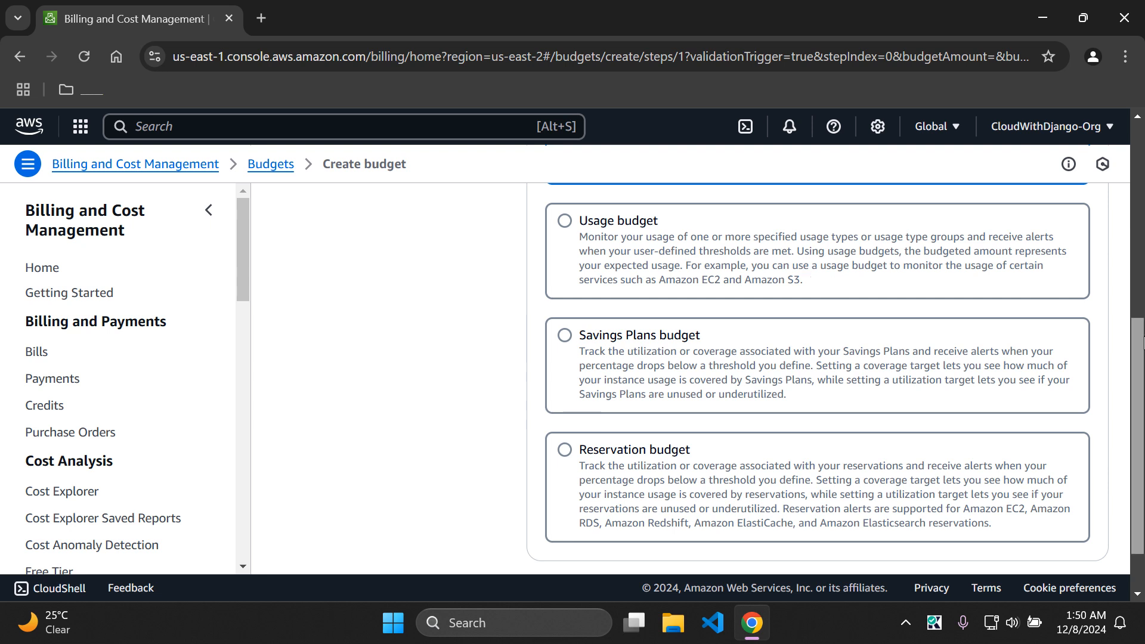
{"action": "left_click_drag", "start_coordinate": [1143, 343], "coordinate": [1140, 385]}
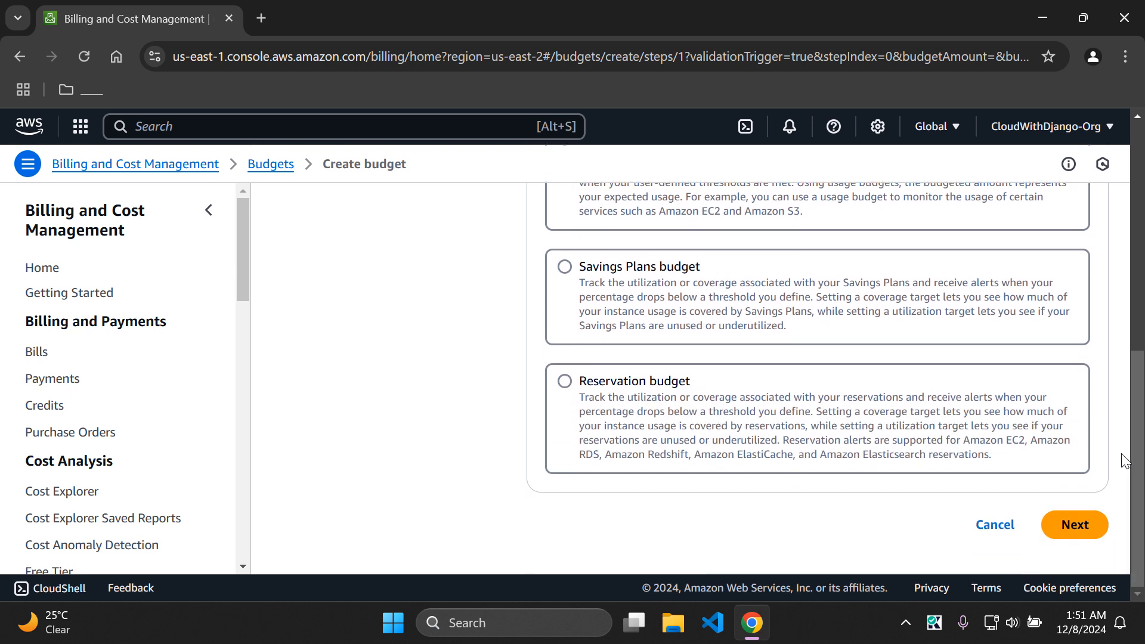
Step: Advance to Set your budget and name the budget 'MyFirstBudget1'
{"action": "left_click", "coordinate": [1077, 537]}
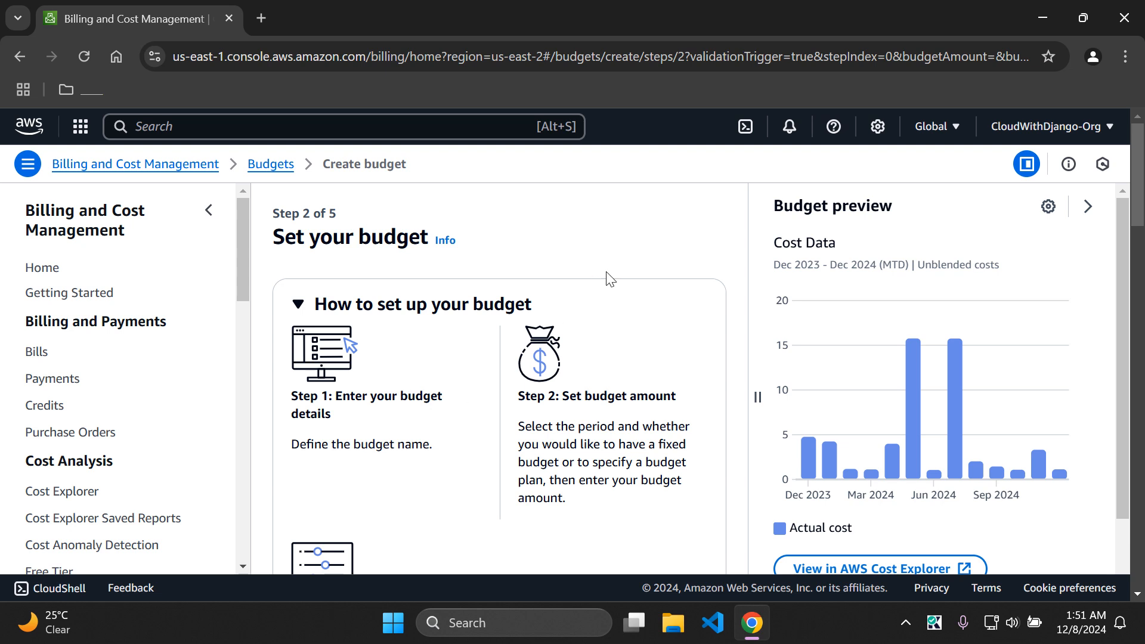
{"action": "left_click_drag", "start_coordinate": [1143, 197], "coordinate": [1125, 306]}
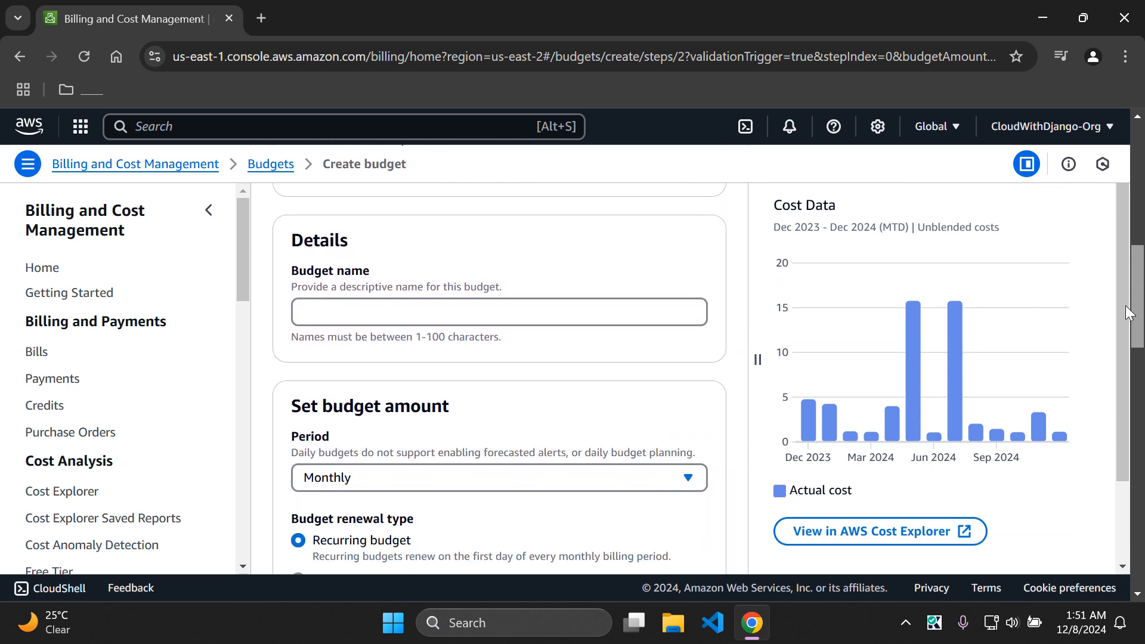
{"action": "left_click", "coordinate": [502, 311]}
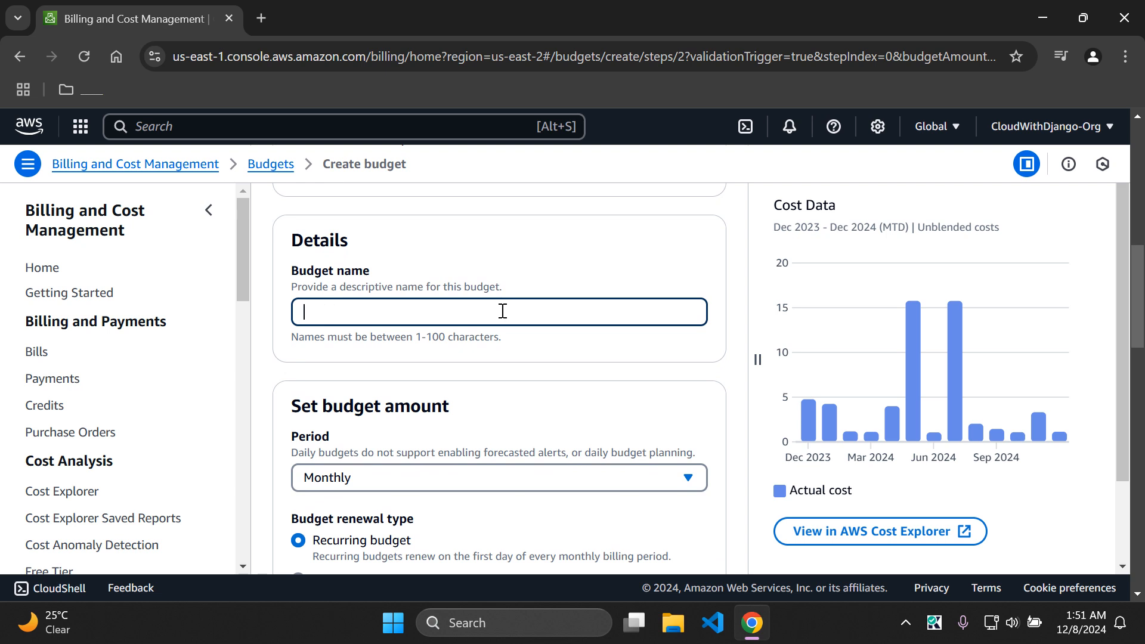
{"action": "type", "text": "MyFirstBudget1"}
{"action": "scroll", "coordinate": [572, 261], "scroll_direction": "down", "scroll_amount": 3}
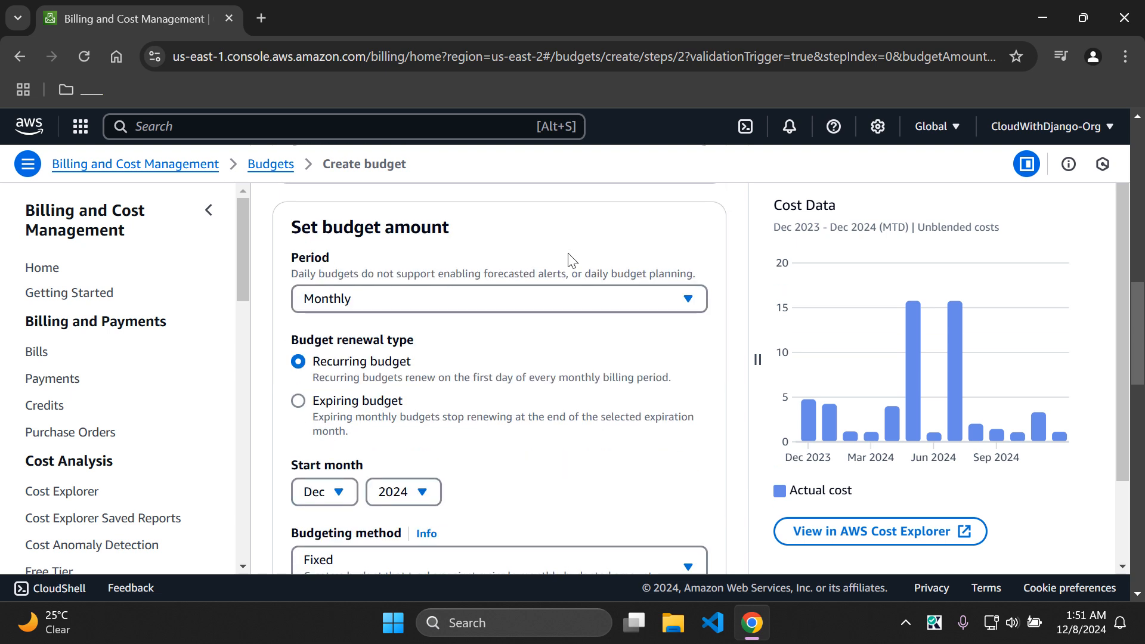
{"action": "left_click", "coordinate": [395, 299]}
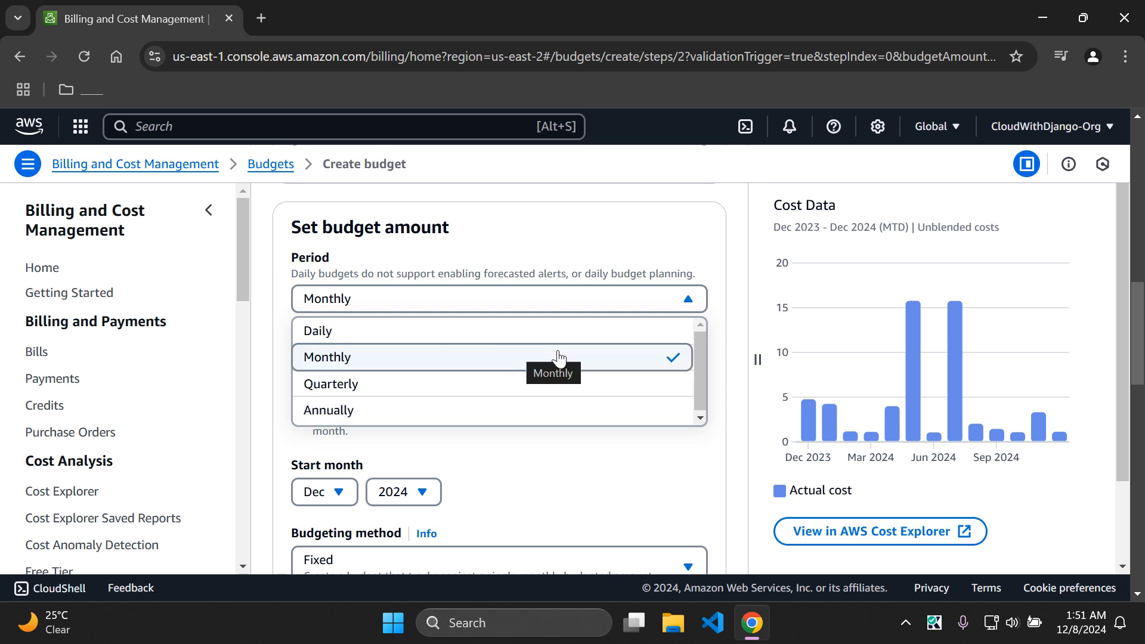
{"action": "left_click", "coordinate": [702, 257]}
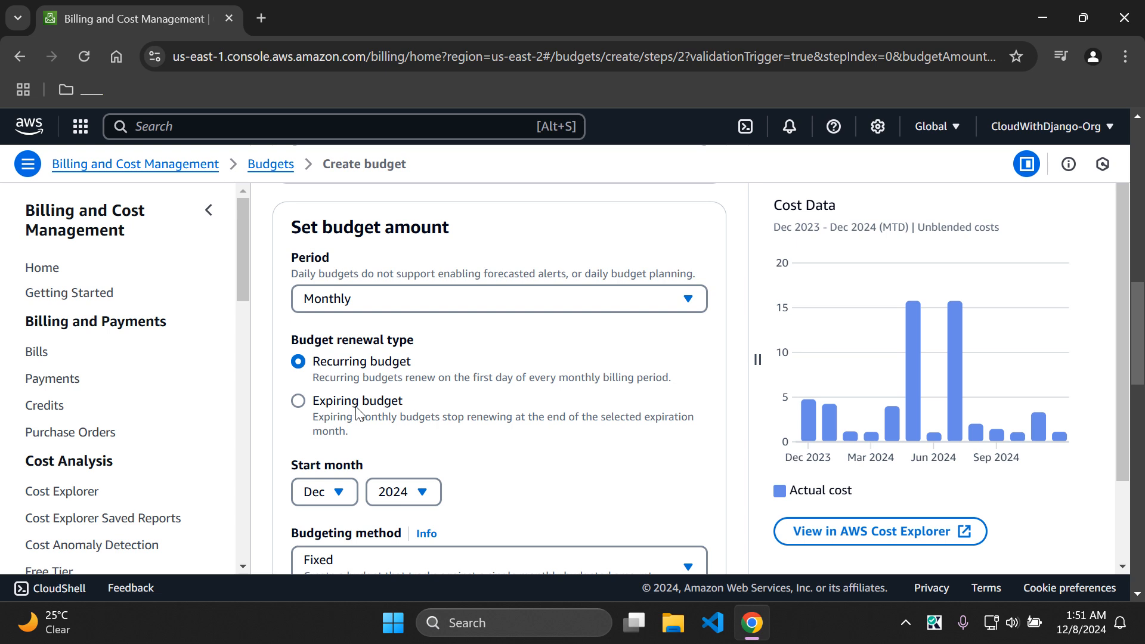
{"action": "left_click_drag", "start_coordinate": [1139, 334], "coordinate": [1139, 367]}
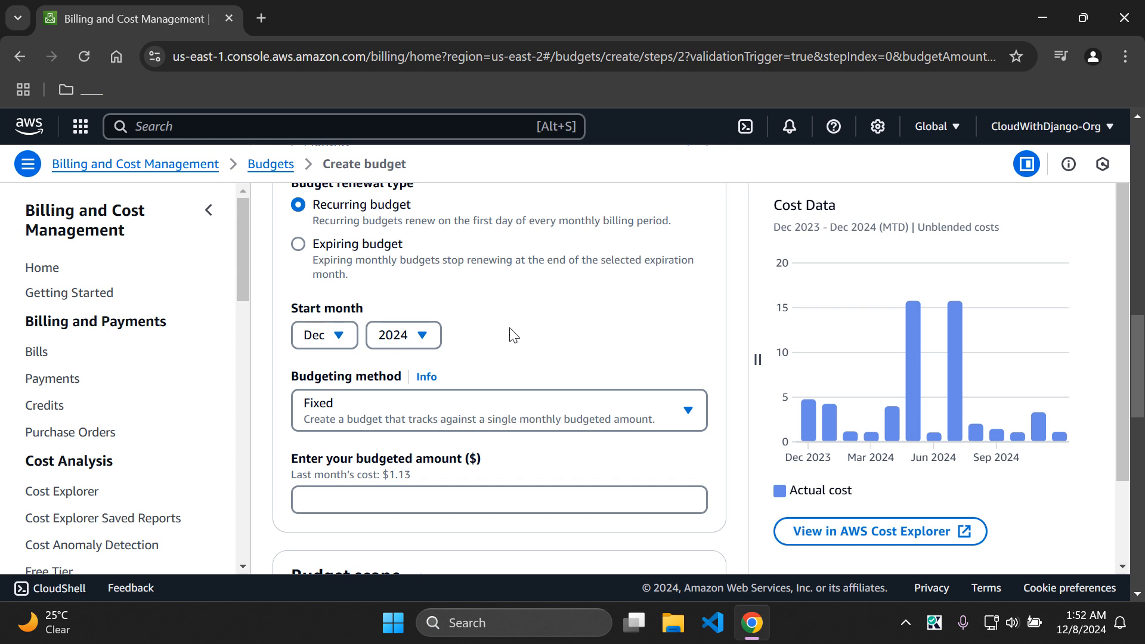
{"action": "scroll", "coordinate": [513, 332], "scroll_direction": "down", "scroll_amount": 1}
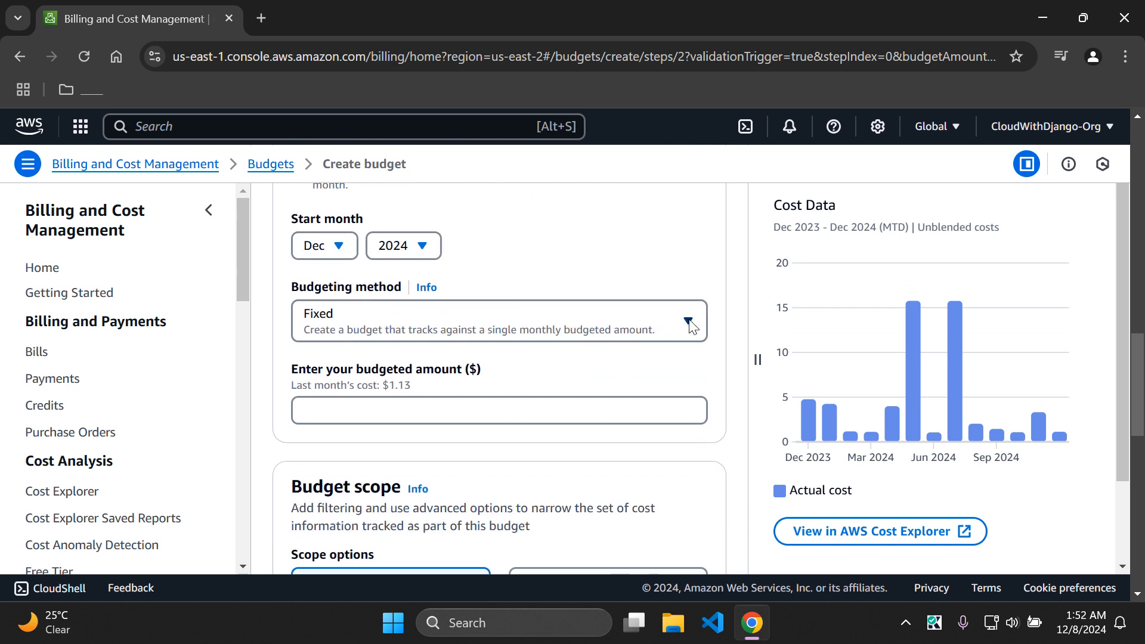
{"action": "left_click", "coordinate": [651, 328]}
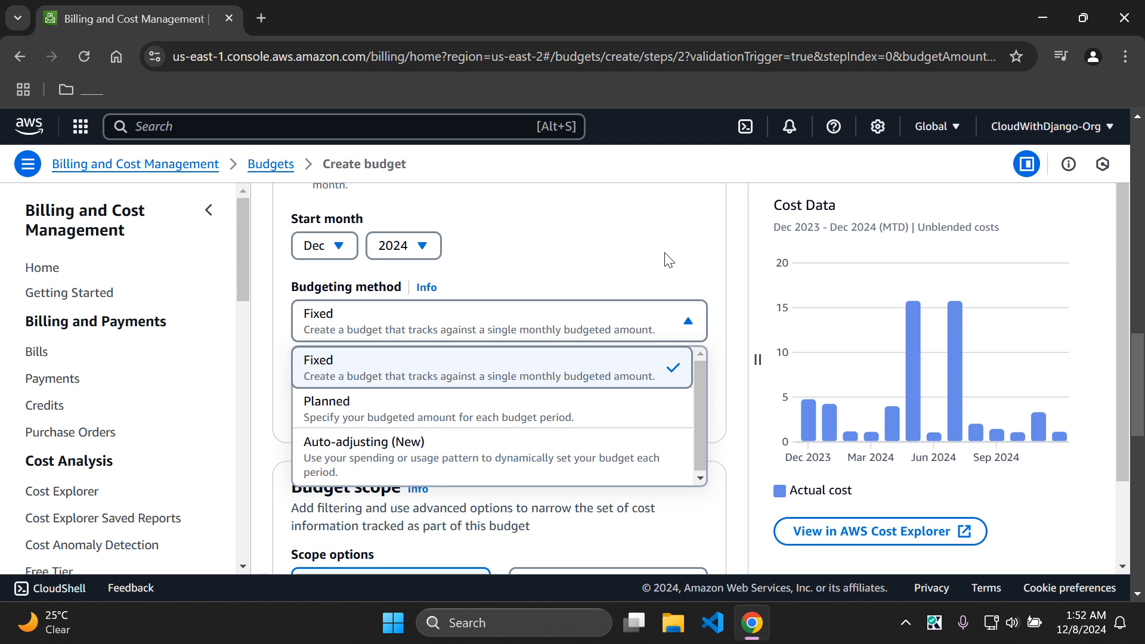
{"action": "left_click", "coordinate": [577, 242]}
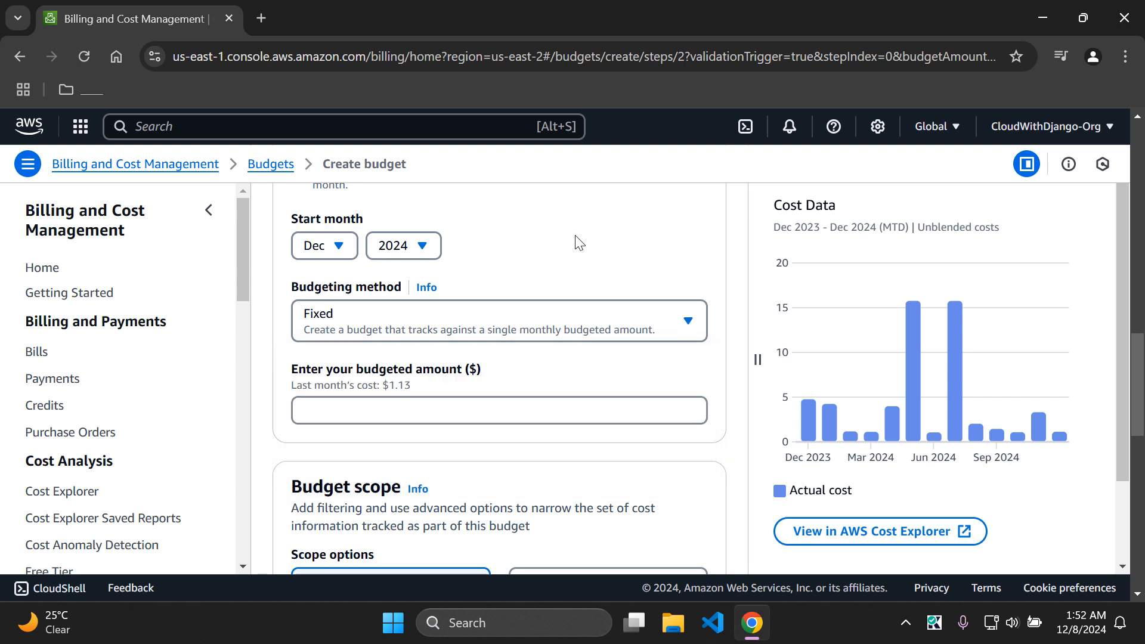
{"action": "left_click_drag", "start_coordinate": [1139, 350], "coordinate": [1139, 380]}
Step: Enter 20 as the budgeted amount so the preview shows a $20 budget line
{"action": "left_click", "coordinate": [475, 303]}
{"action": "scroll", "coordinate": [509, 323], "scroll_direction": "up", "scroll_amount": 2}
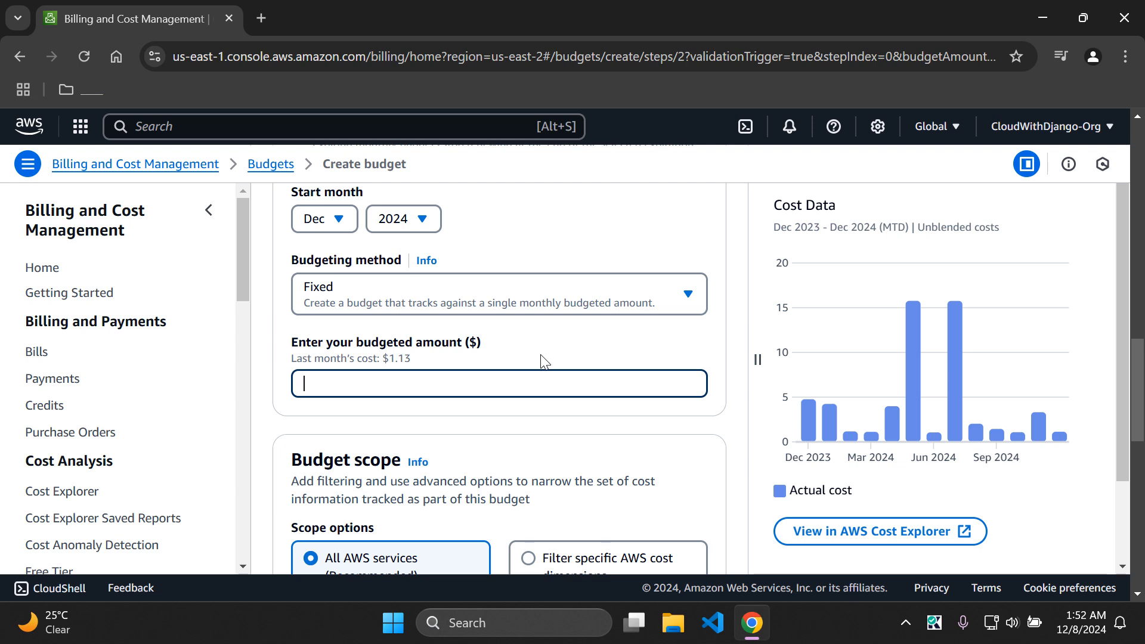
{"action": "type", "text": "20"}
{"action": "left_click", "coordinate": [562, 342]}
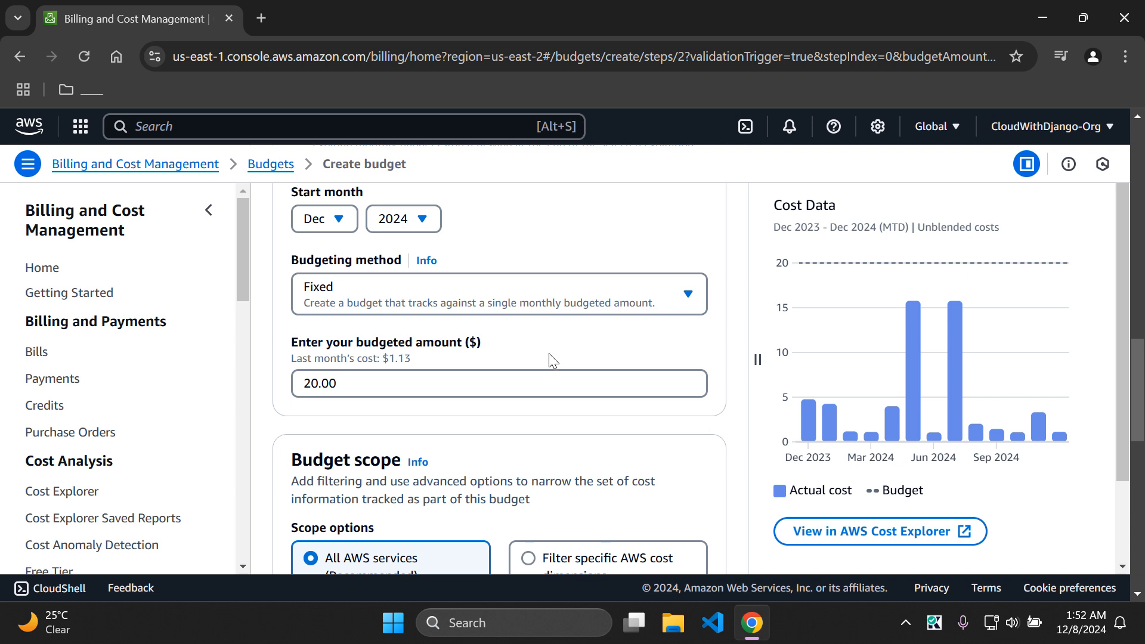
{"action": "left_click_drag", "start_coordinate": [1143, 390], "coordinate": [1144, 436]}
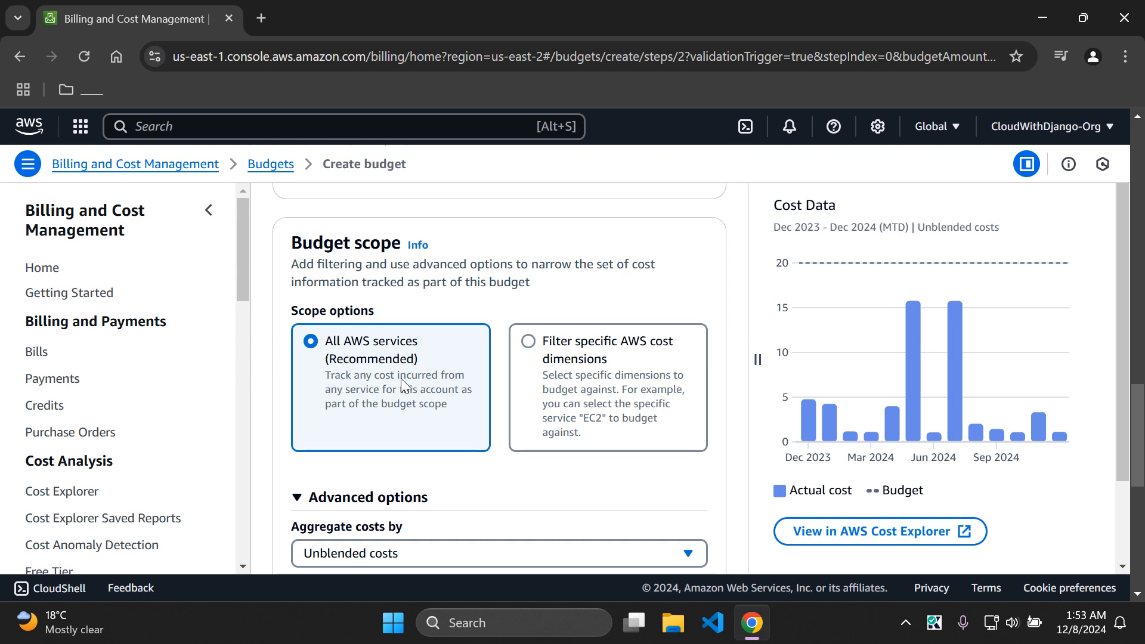
Step: Collapse Advanced options, keep All AWS services in scope, and move to Configure alerts
{"action": "scroll", "coordinate": [401, 378], "scroll_direction": "down", "scroll_amount": 4}
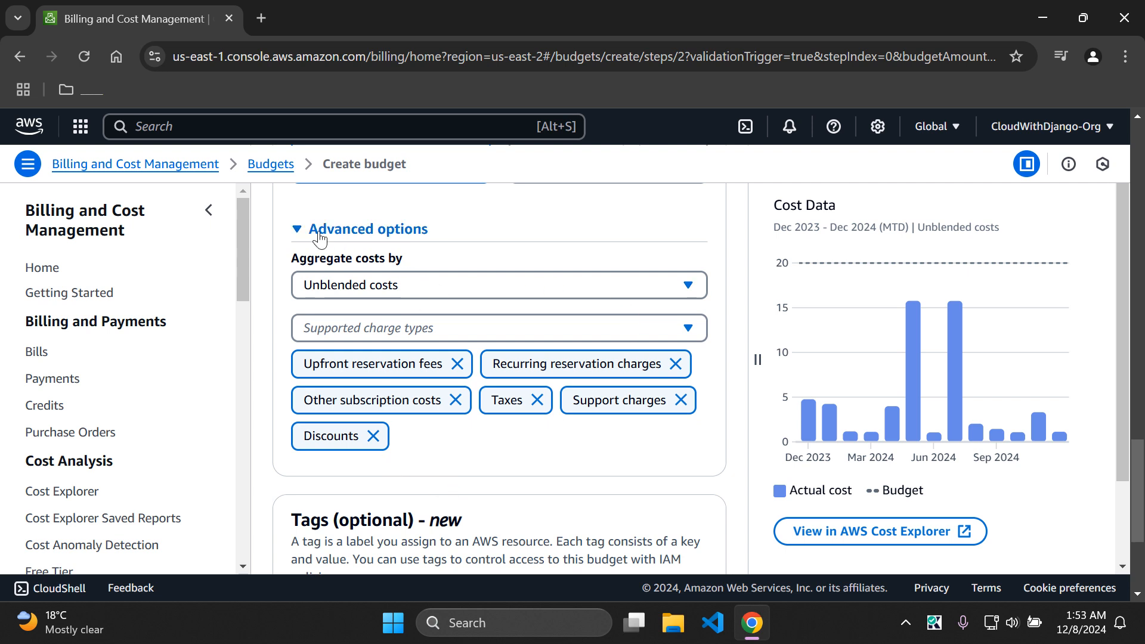
{"action": "left_click", "coordinate": [295, 233]}
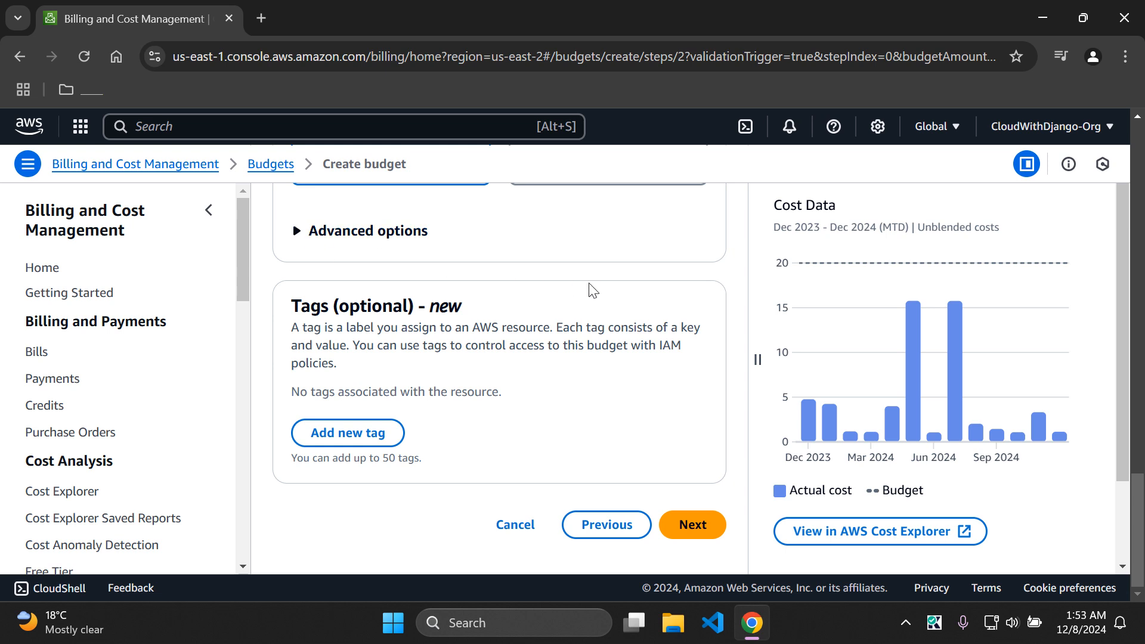
{"action": "left_click", "coordinate": [692, 525]}
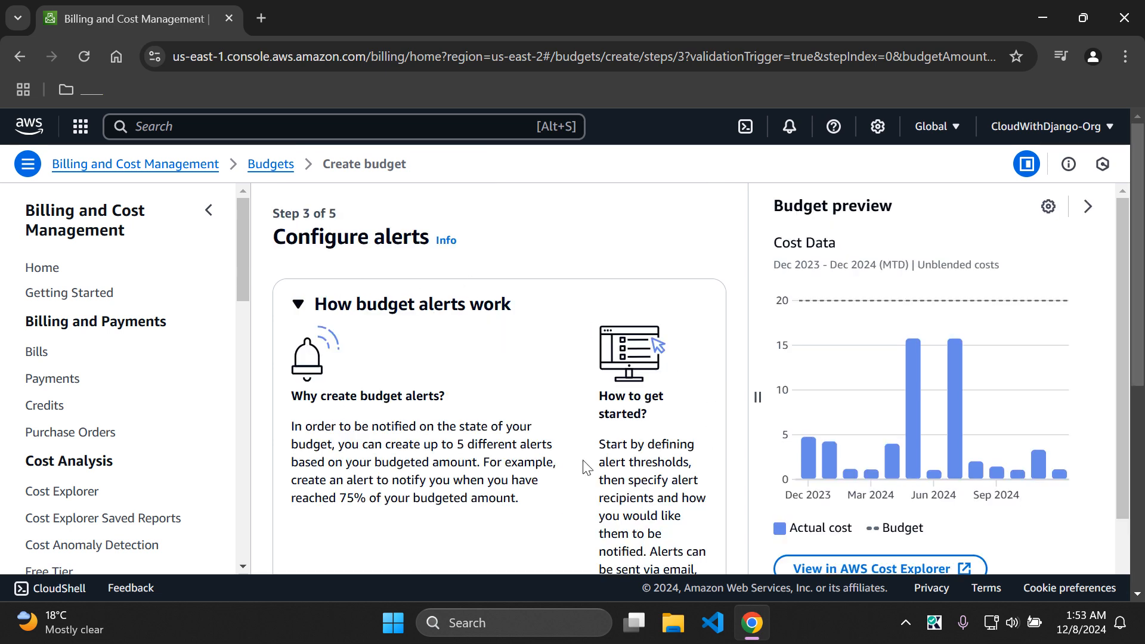
Step: Add an Alert #1 threshold to the budget and select its threshold field
{"action": "left_click_drag", "start_coordinate": [1139, 224], "coordinate": [1137, 426]}
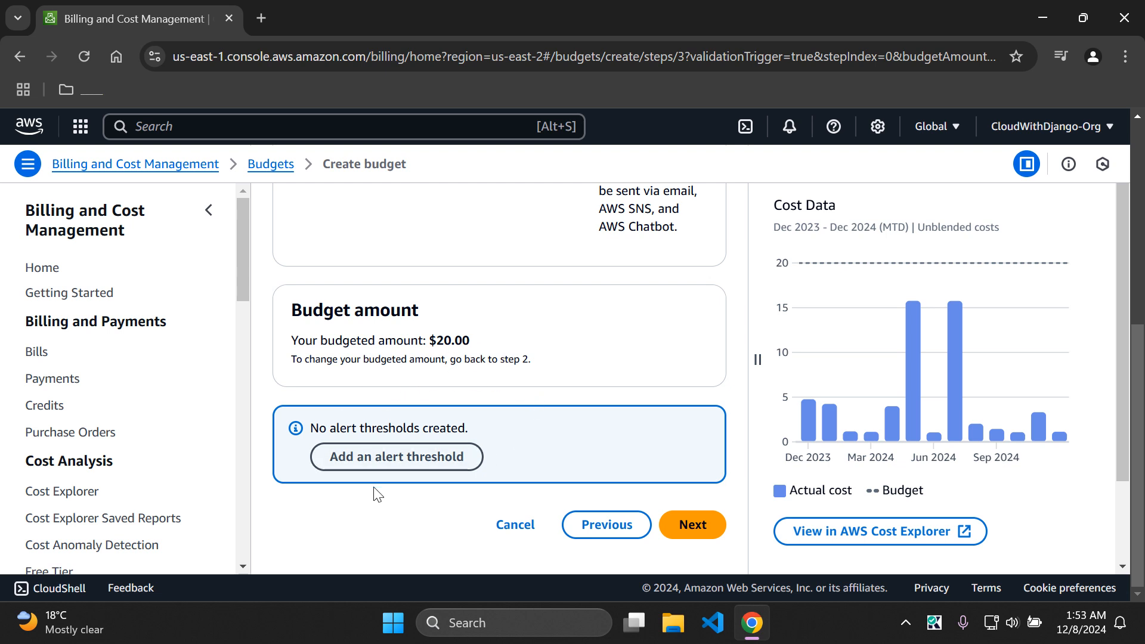
{"action": "left_click", "coordinate": [408, 466]}
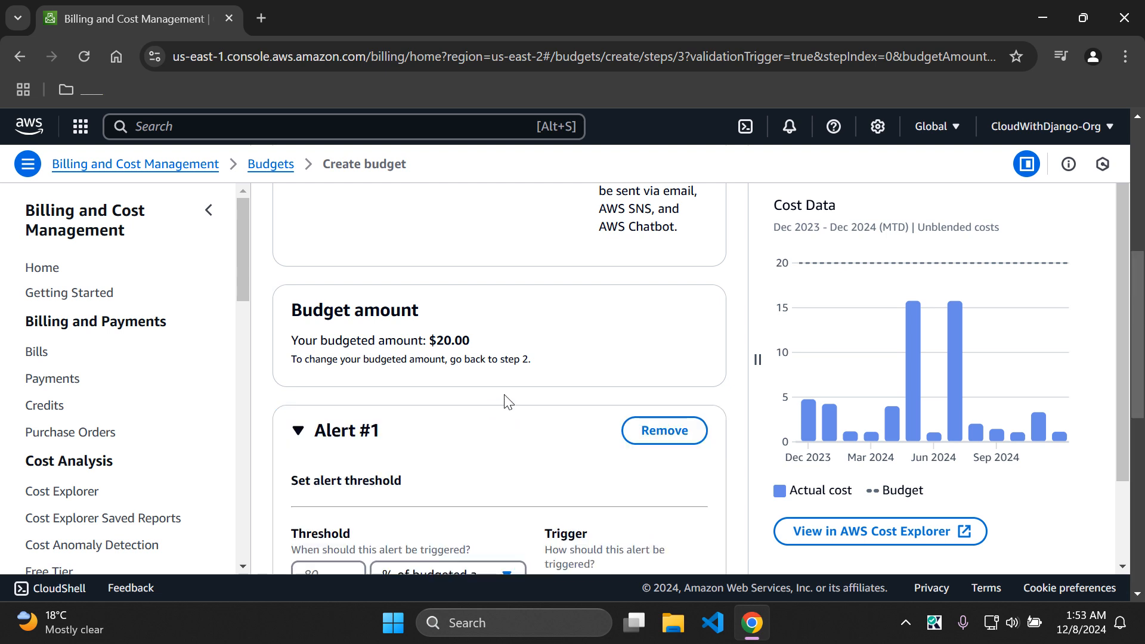
{"action": "scroll", "coordinate": [1138, 387], "scroll_direction": "down", "scroll_amount": 2}
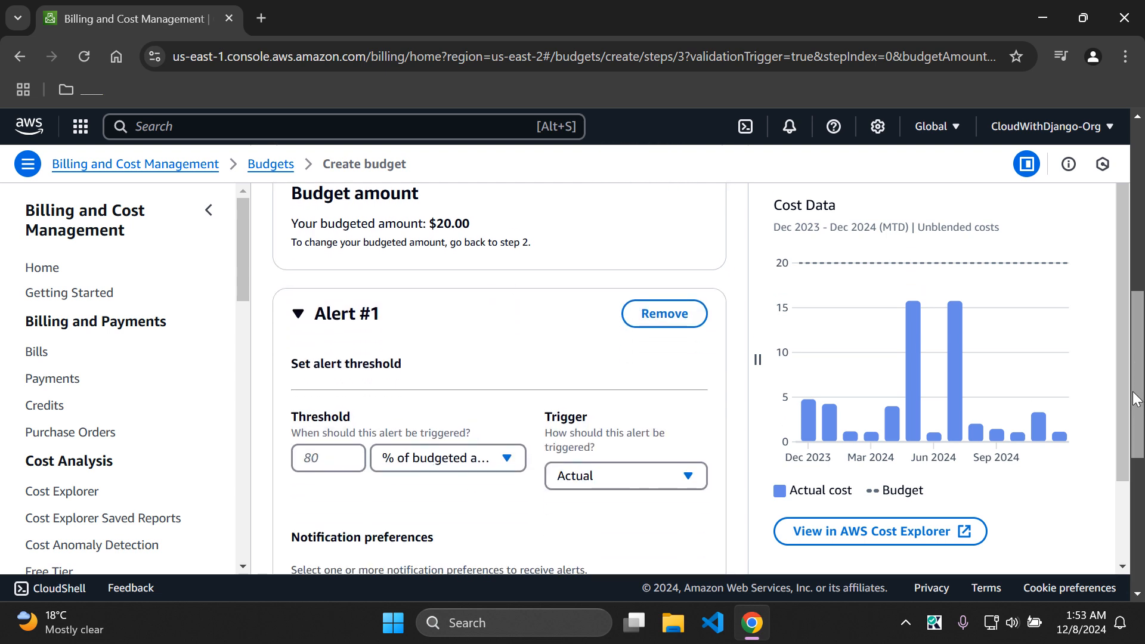
{"action": "left_click_drag", "start_coordinate": [1135, 398], "coordinate": [1127, 429]}
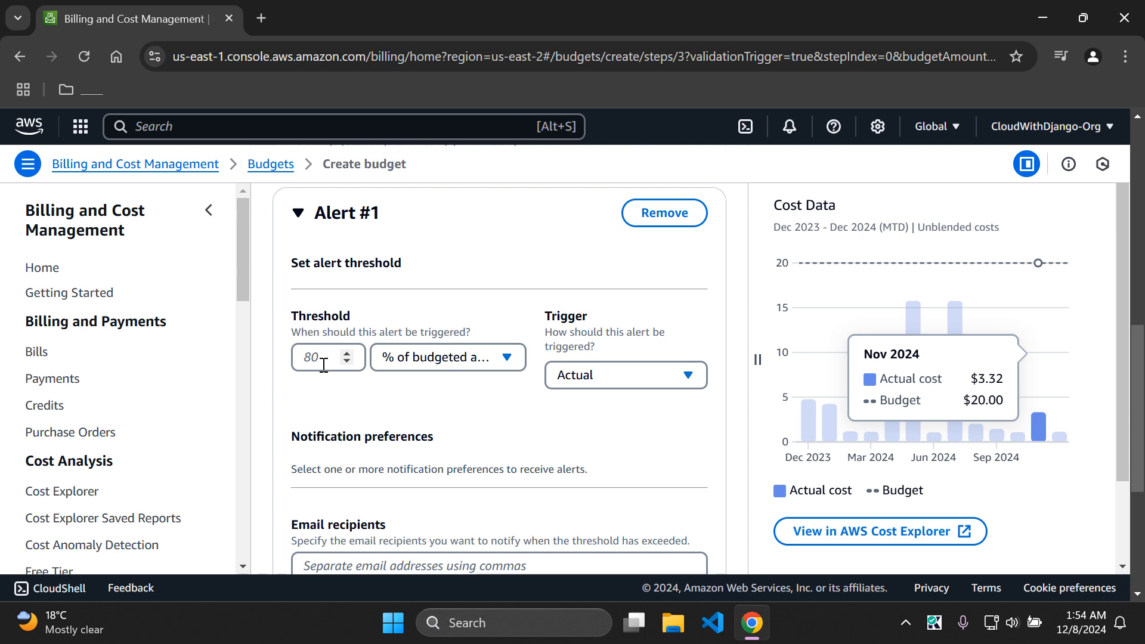
{"action": "left_click", "coordinate": [324, 361]}
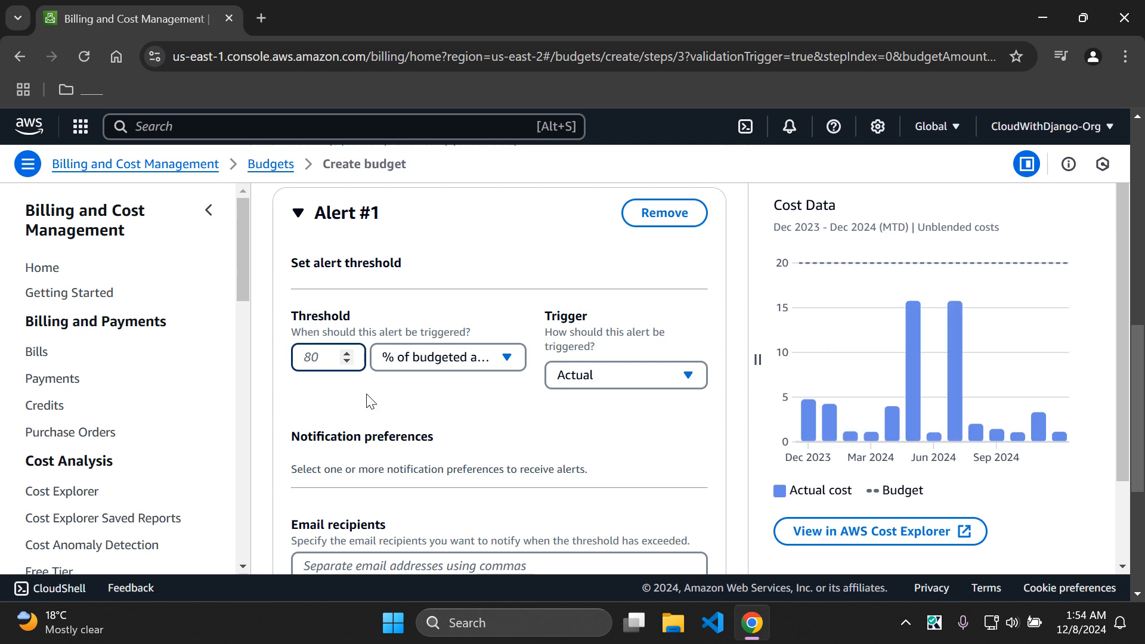
Step: Set Alert #1 to 80% of budgeted amount ($16.00) on actual cost and check the summary
{"action": "type", "text": "80"}
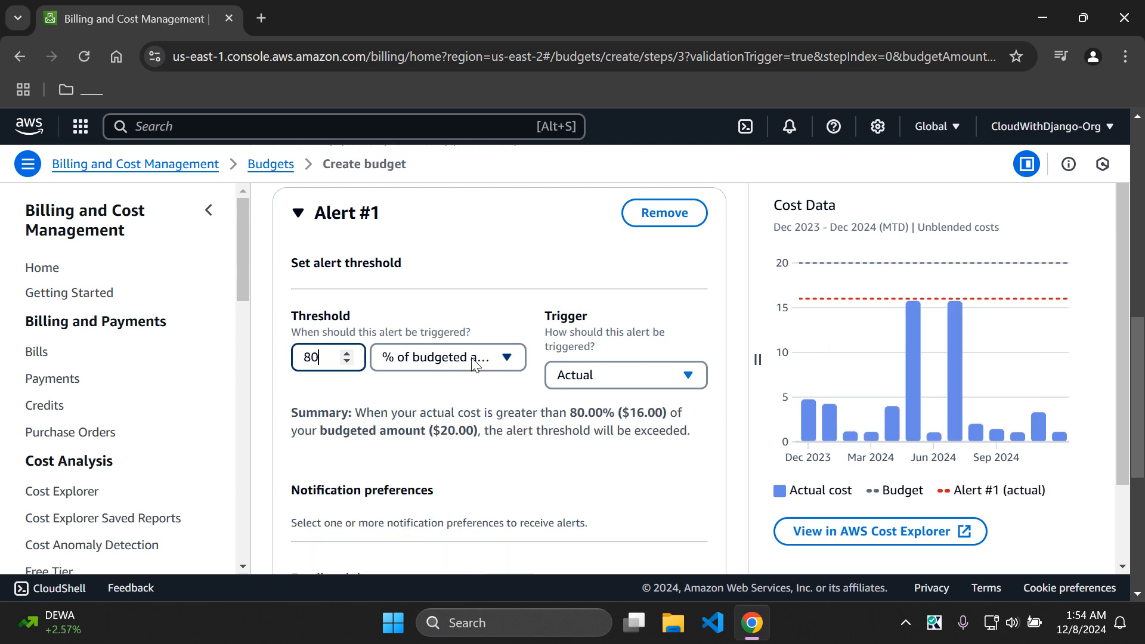
{"action": "left_click", "coordinate": [474, 361]}
{"action": "left_click", "coordinate": [600, 398]}
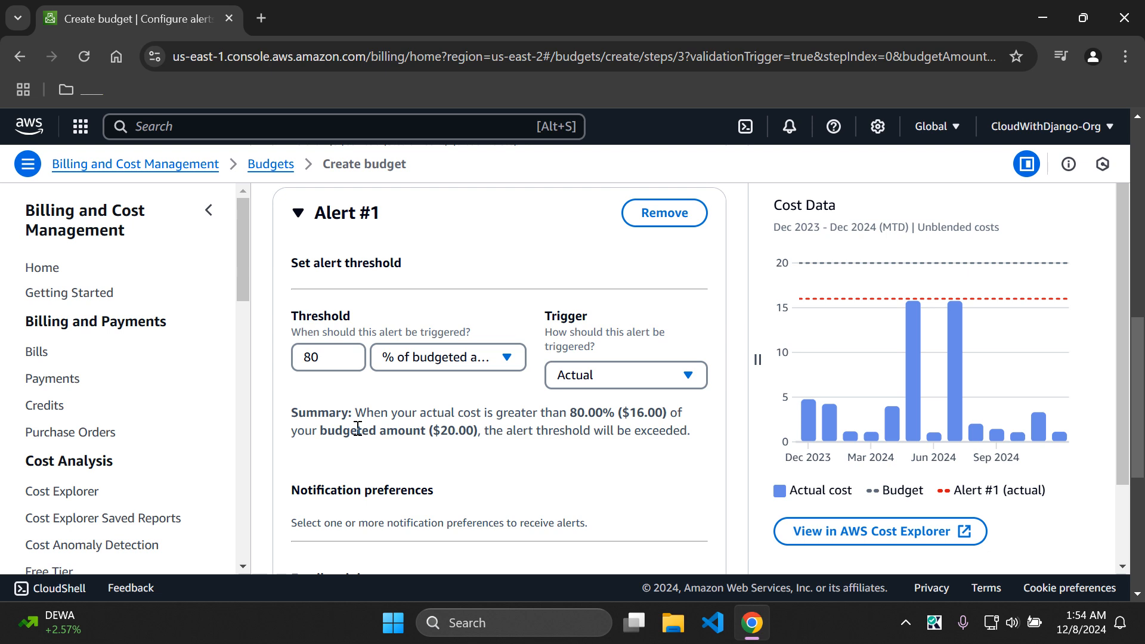
{"action": "left_click_drag", "start_coordinate": [570, 413], "coordinate": [671, 414]}
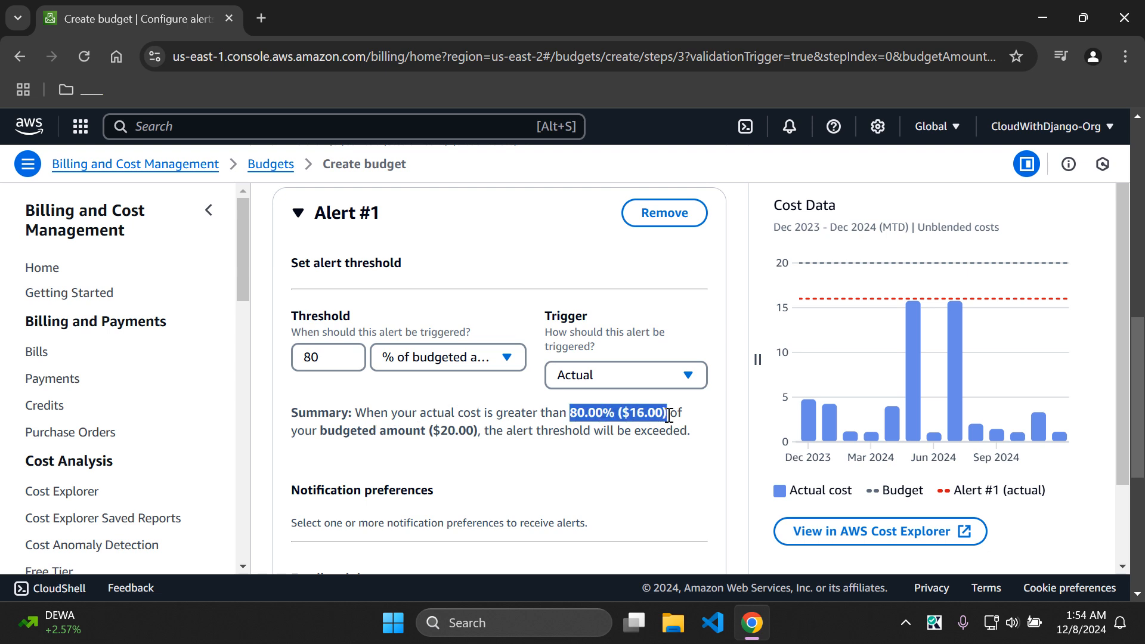
{"action": "left_click_drag", "start_coordinate": [335, 431], "coordinate": [659, 431]}
{"action": "left_click", "coordinate": [577, 477]}
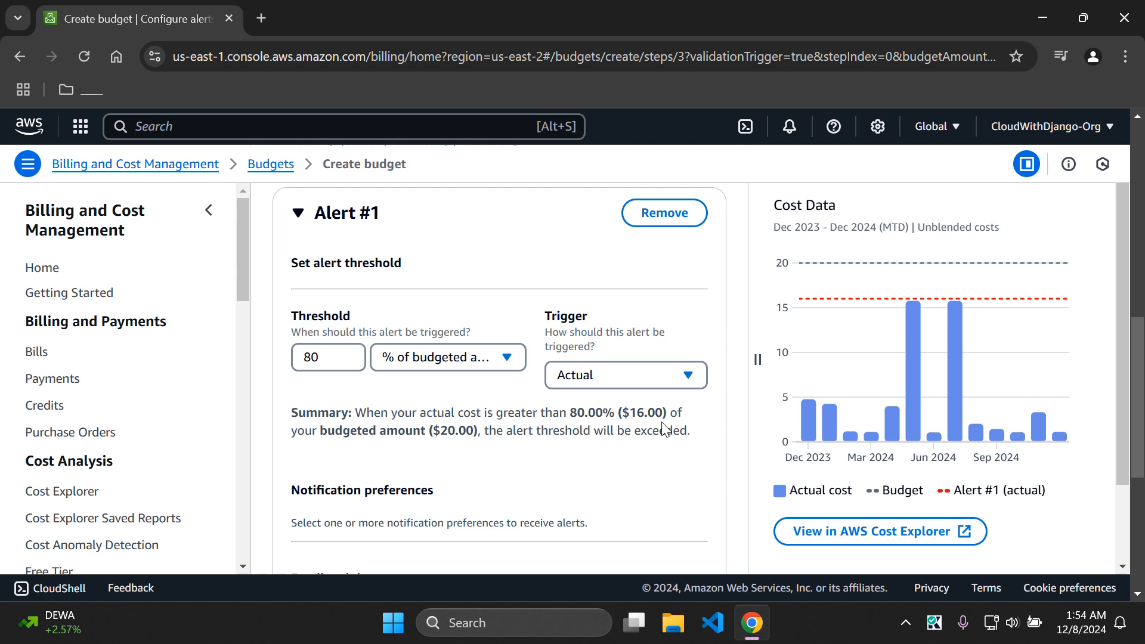
Step: Add an email recipient address to Alert #1 and go on to Attach actions
{"action": "scroll", "coordinate": [468, 398], "scroll_direction": "down", "scroll_amount": 1}
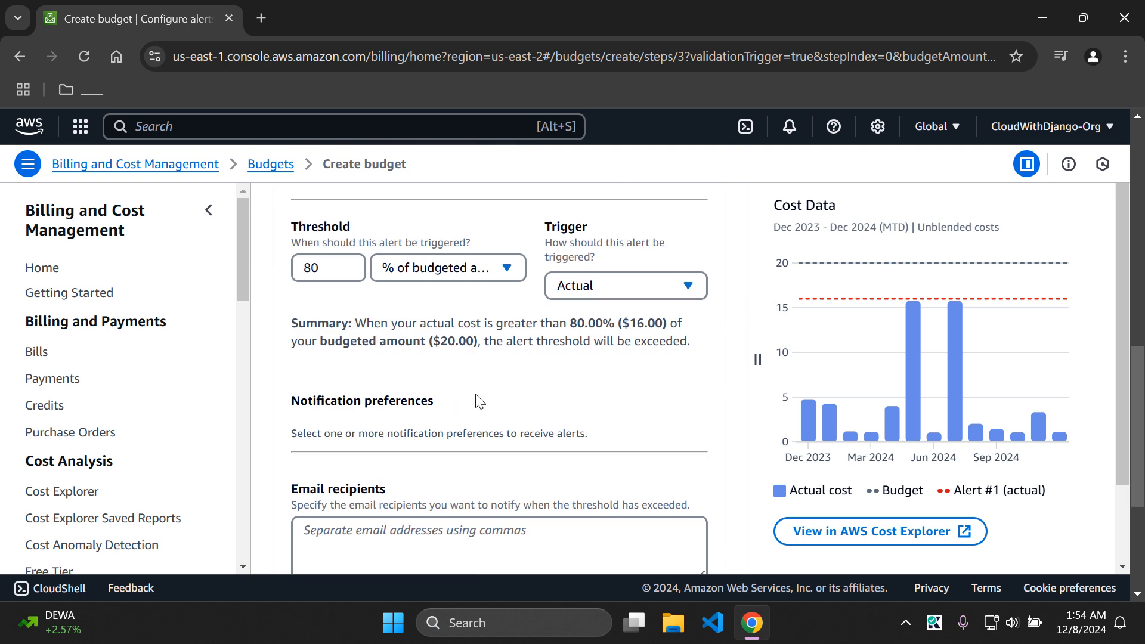
{"action": "scroll", "coordinate": [477, 401], "scroll_direction": "down", "scroll_amount": 3}
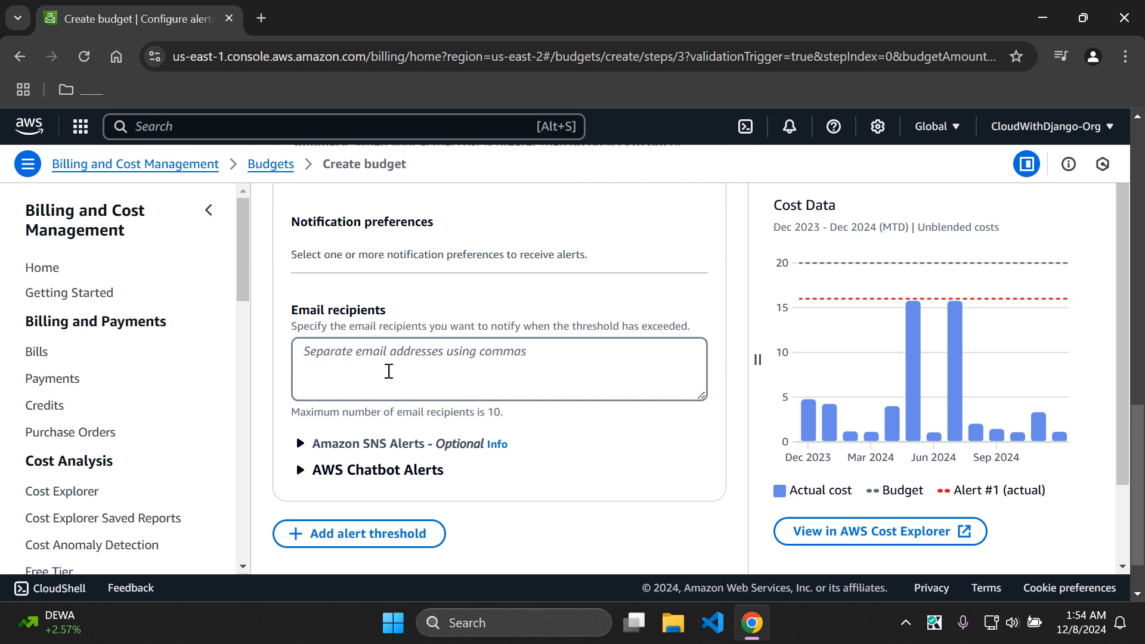
{"action": "left_click", "coordinate": [385, 360]}
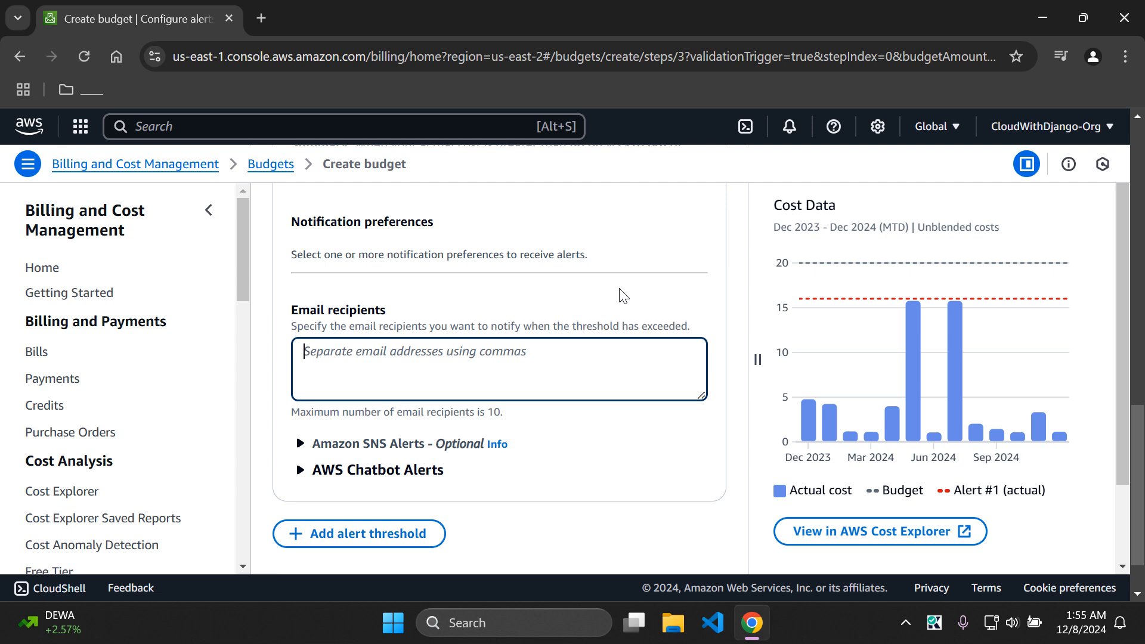
{"action": "left_click", "coordinate": [456, 275]}
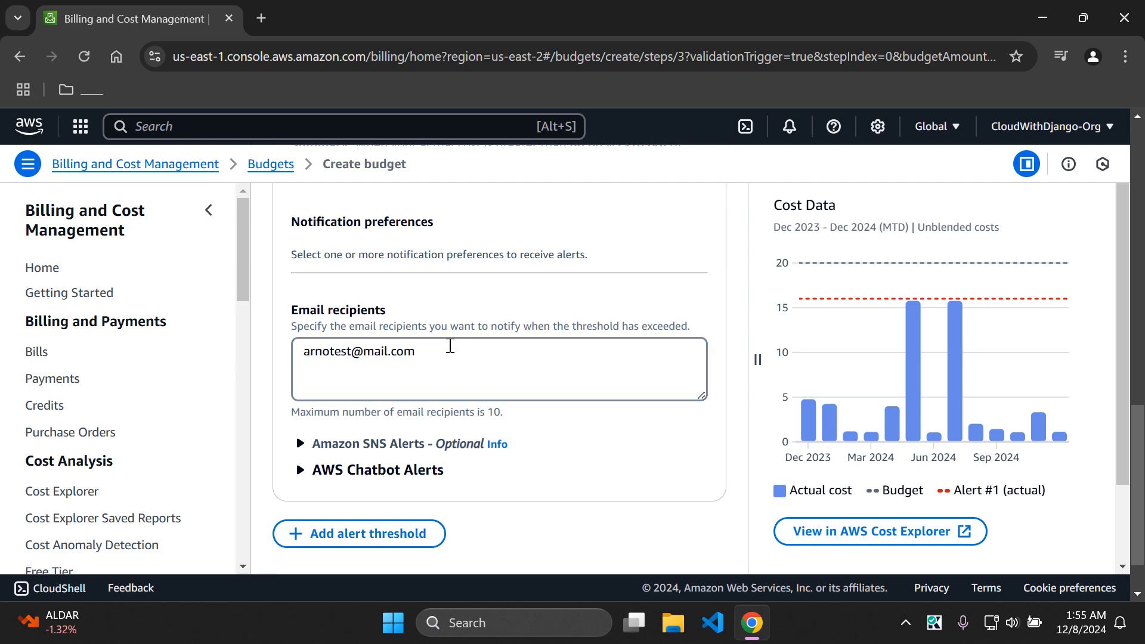
{"action": "scroll", "coordinate": [470, 348], "scroll_direction": "down", "scroll_amount": 1}
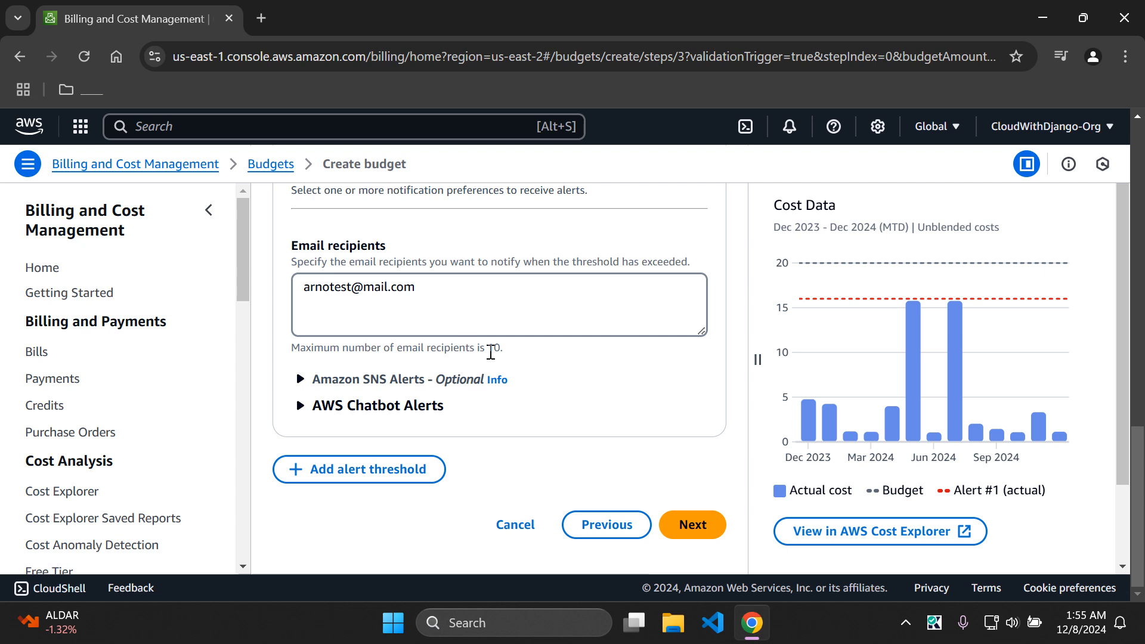
{"action": "left_click", "coordinate": [694, 525]}
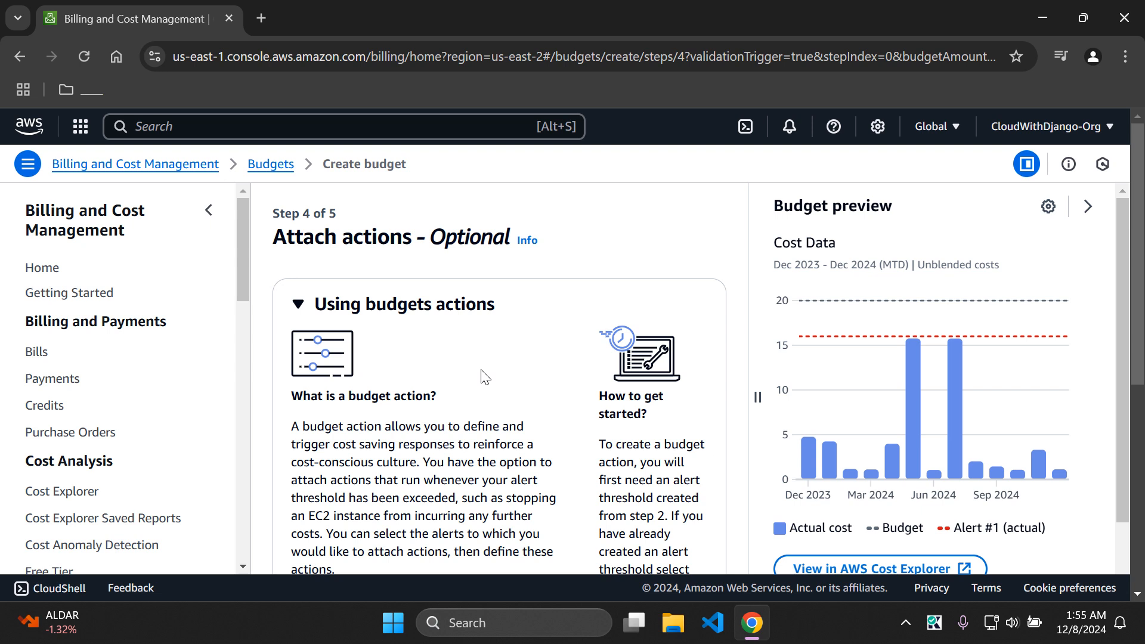
Step: Skip budget actions, review the settings, and create MyFirstBudget1 with its $20 budget
{"action": "left_click_drag", "start_coordinate": [1139, 183], "coordinate": [1128, 401]}
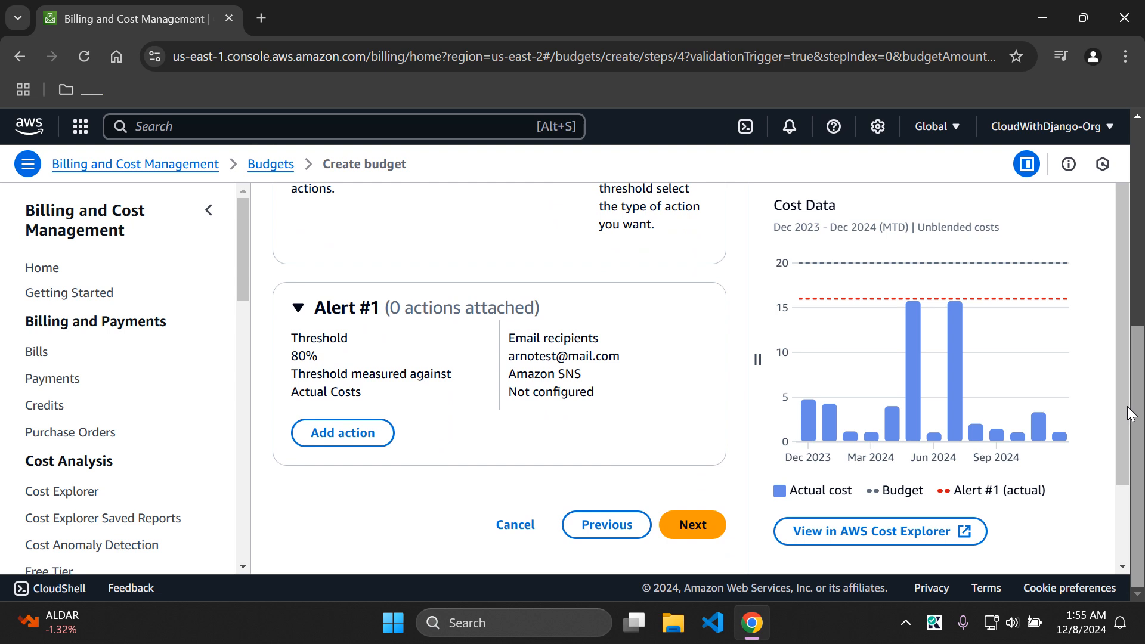
{"action": "left_click", "coordinate": [691, 528]}
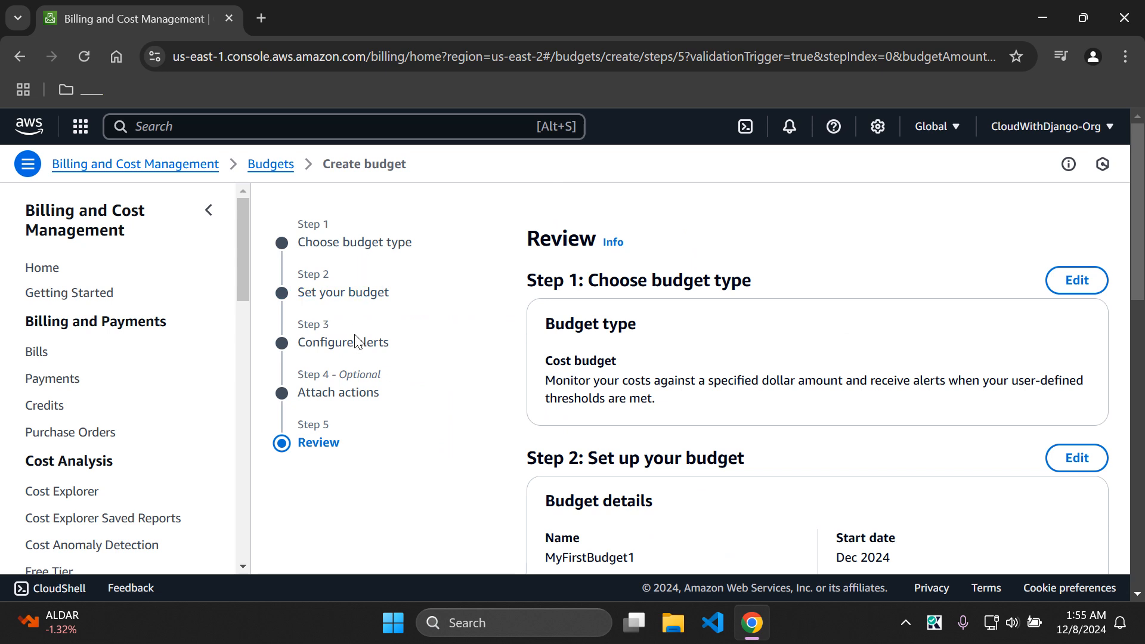
{"action": "left_click_drag", "start_coordinate": [1139, 208], "coordinate": [1131, 299]}
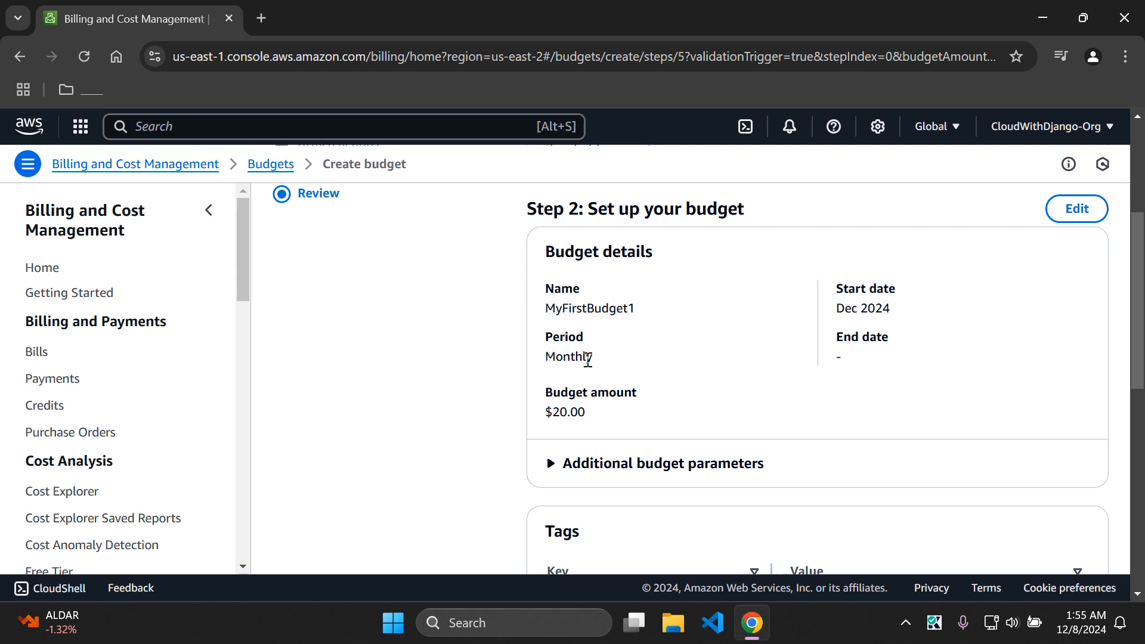
{"action": "left_click_drag", "start_coordinate": [1133, 353], "coordinate": [1108, 525]}
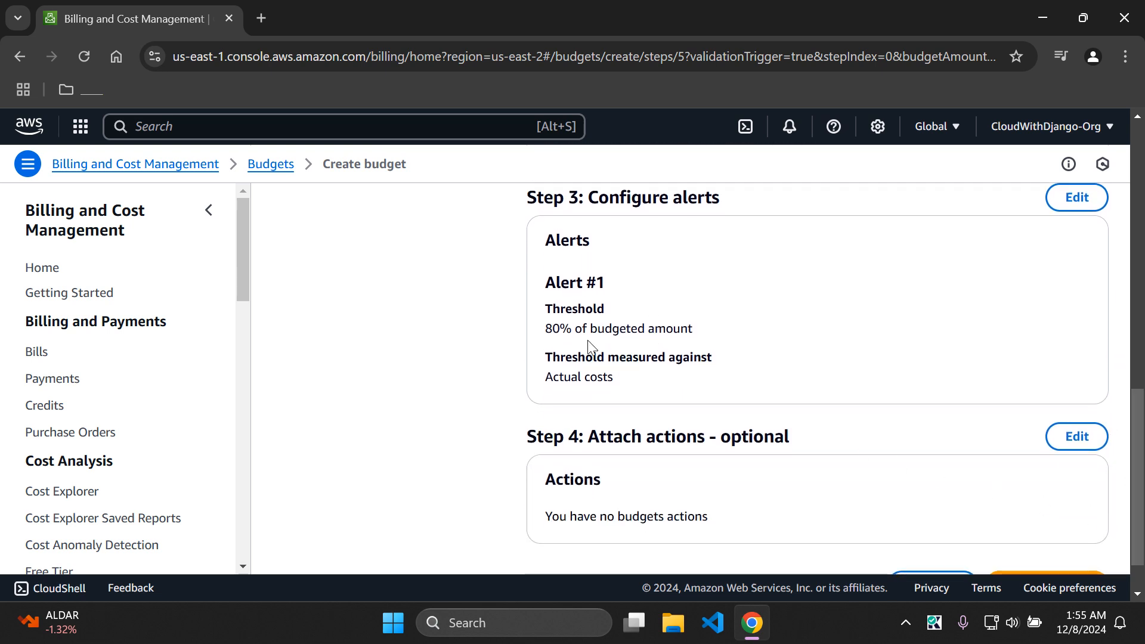
{"action": "left_click_drag", "start_coordinate": [1140, 396], "coordinate": [1140, 433]}
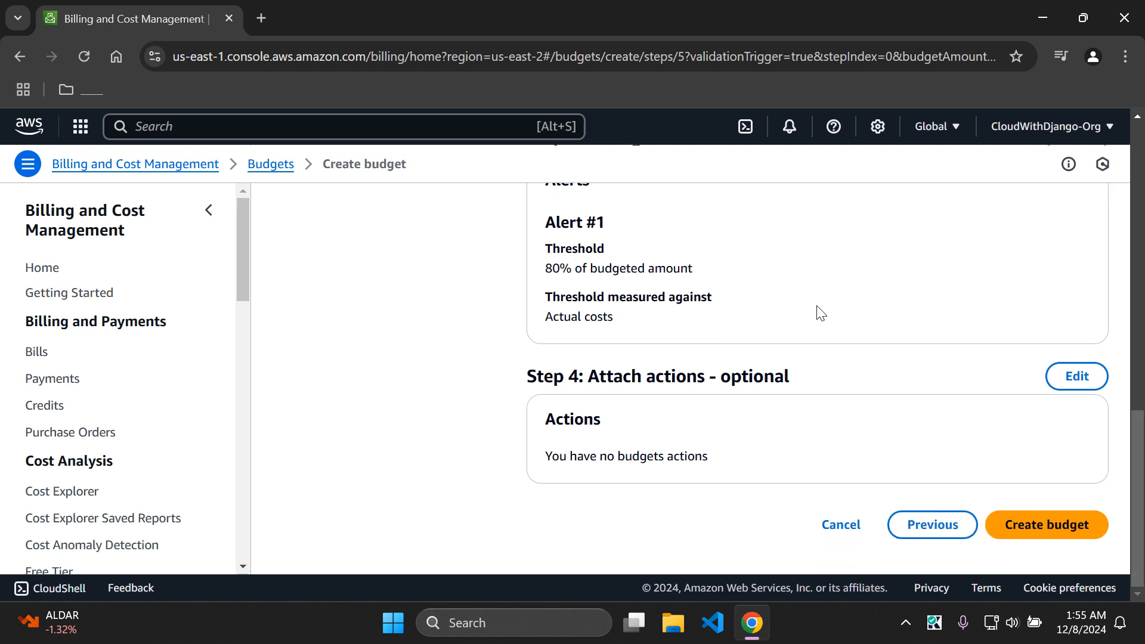
{"action": "left_click", "coordinate": [1037, 534]}
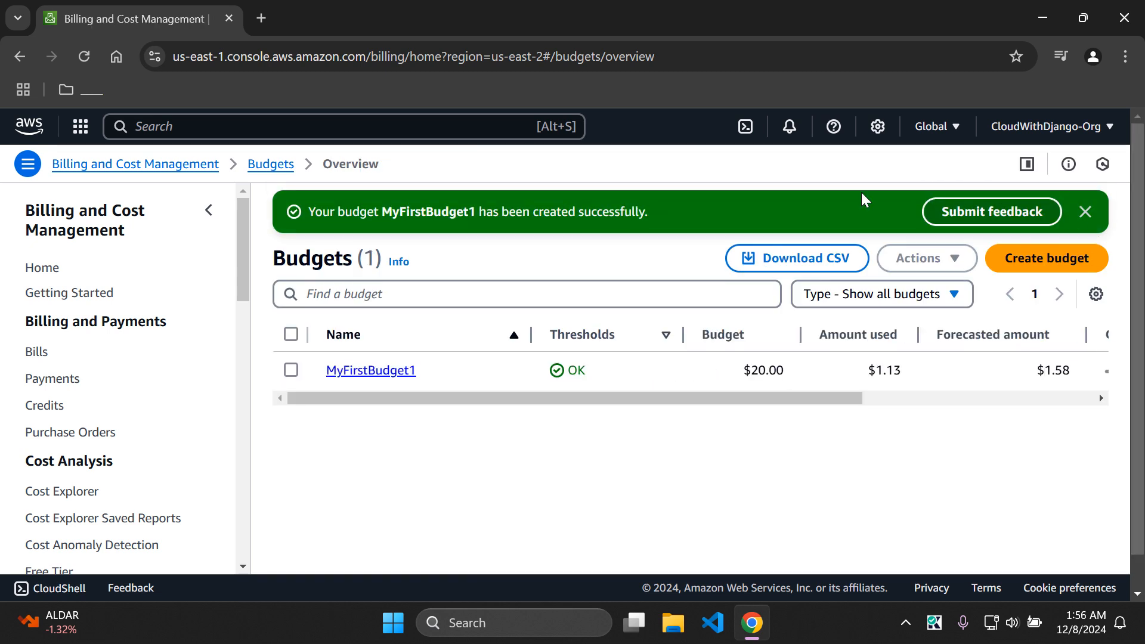
Step: Close the success banner so MyFirstBudget1 shows in the Budgets list at $20.00
{"action": "left_click", "coordinate": [1087, 212]}
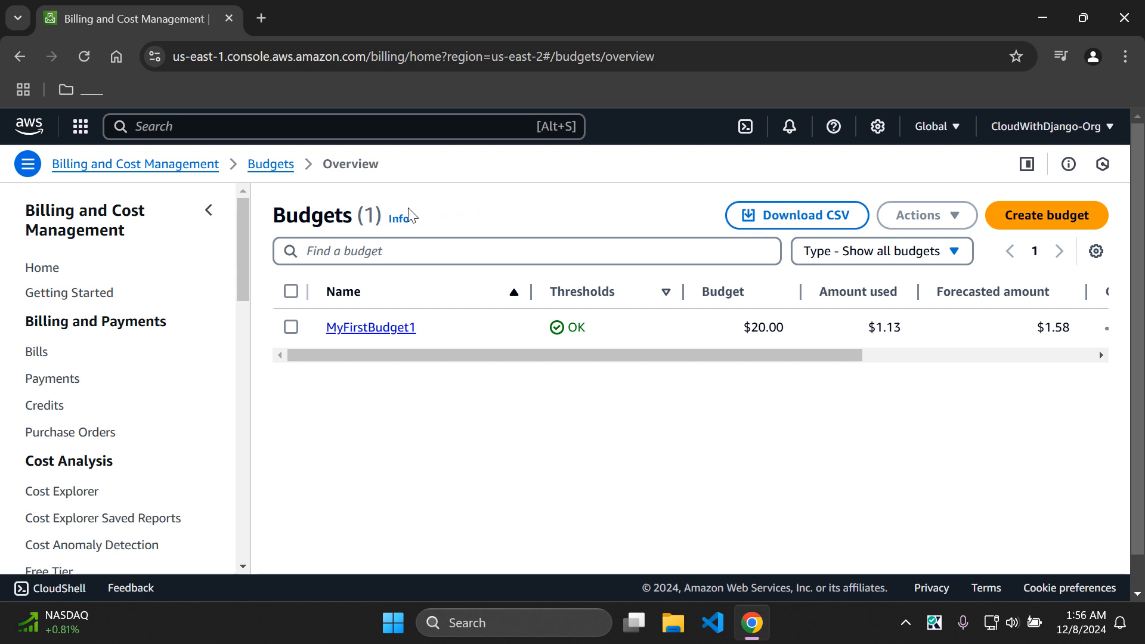
Step: Delete MyFirstBudget1 so the Budgets list shows Budgets (0), then return to the console home
{"action": "left_click", "coordinate": [291, 328]}
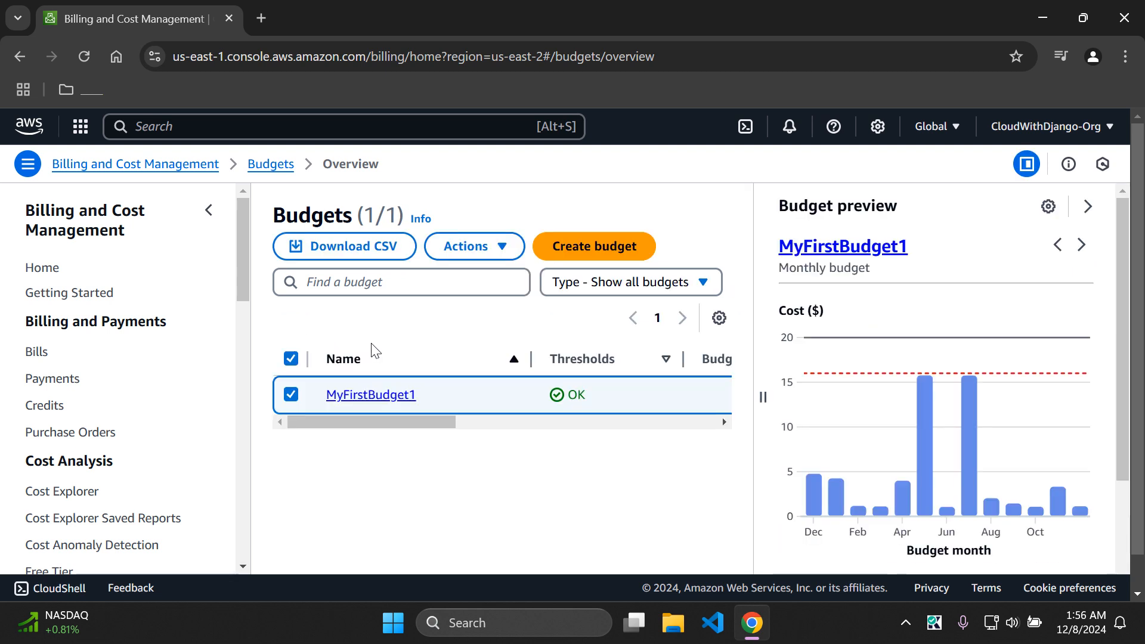
{"action": "left_click", "coordinate": [503, 251]}
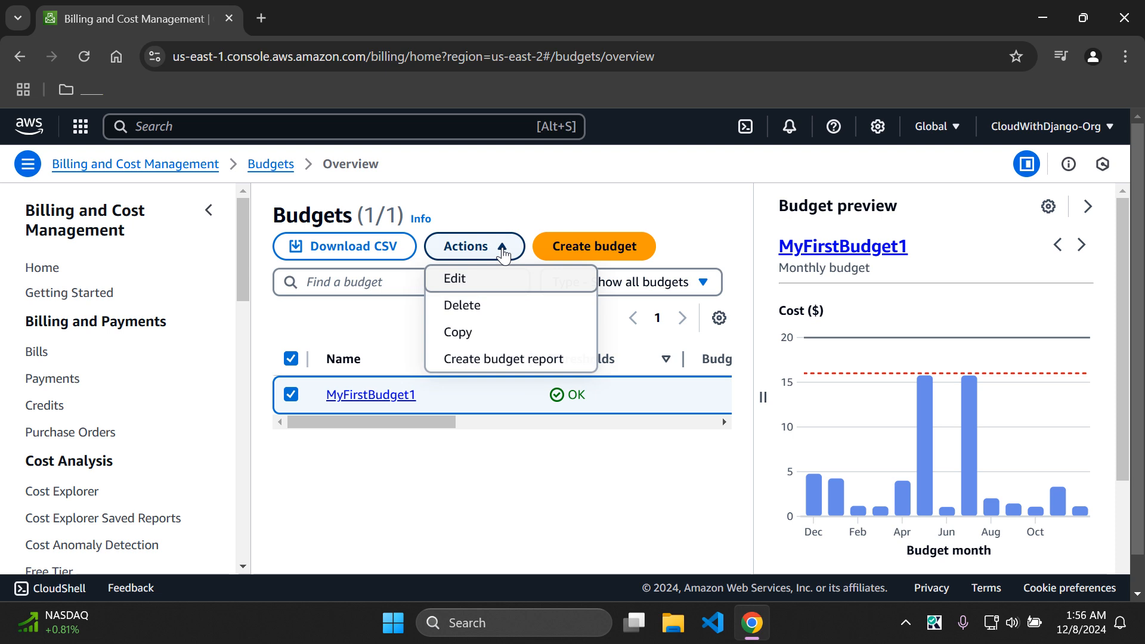
{"action": "left_click", "coordinate": [489, 307]}
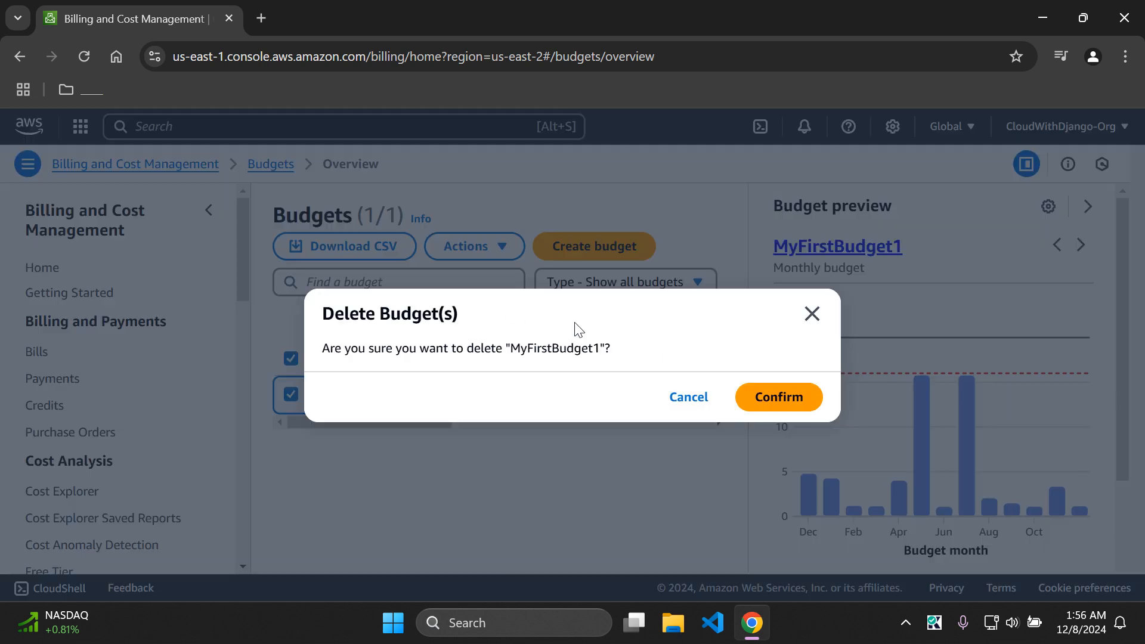
{"action": "left_click", "coordinate": [813, 405]}
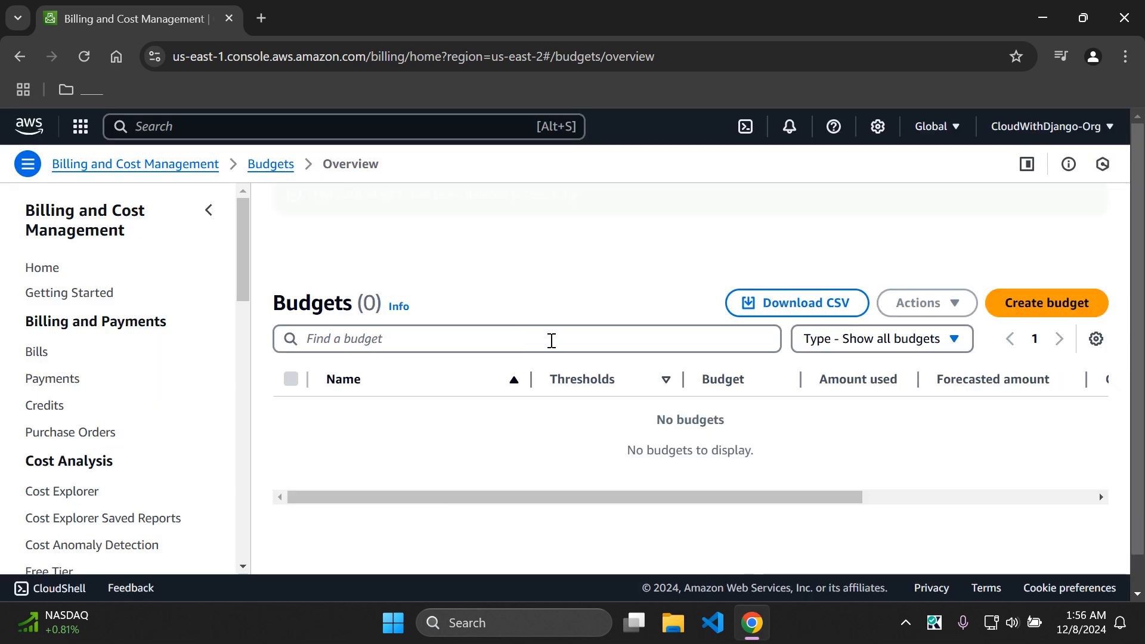
{"action": "left_click", "coordinate": [1085, 211]}
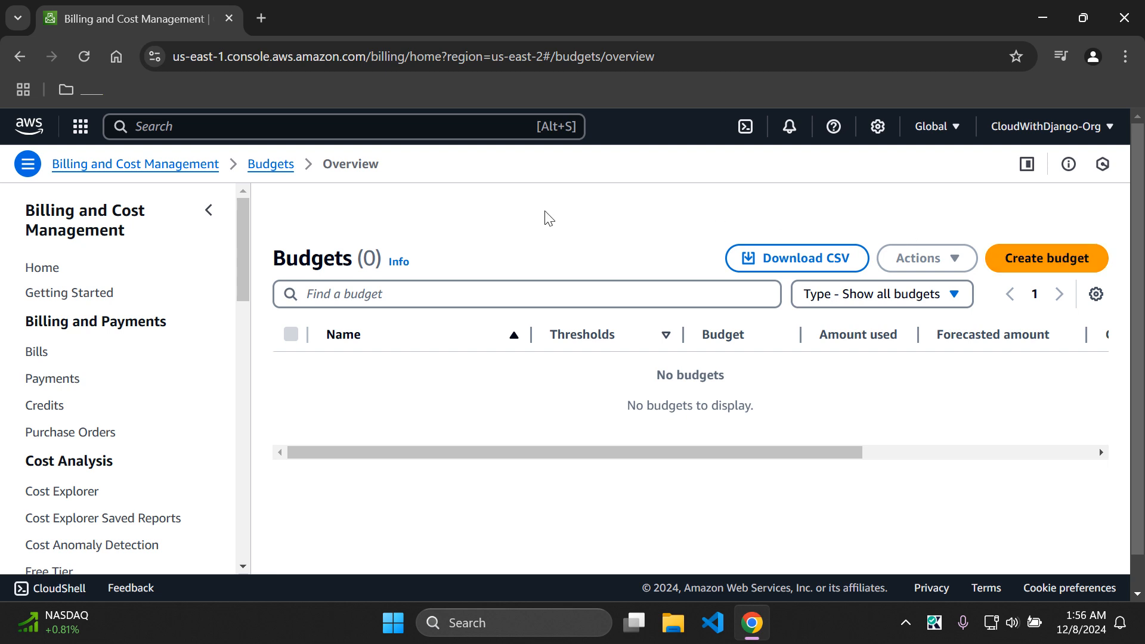
{"action": "left_click", "coordinate": [30, 126]}
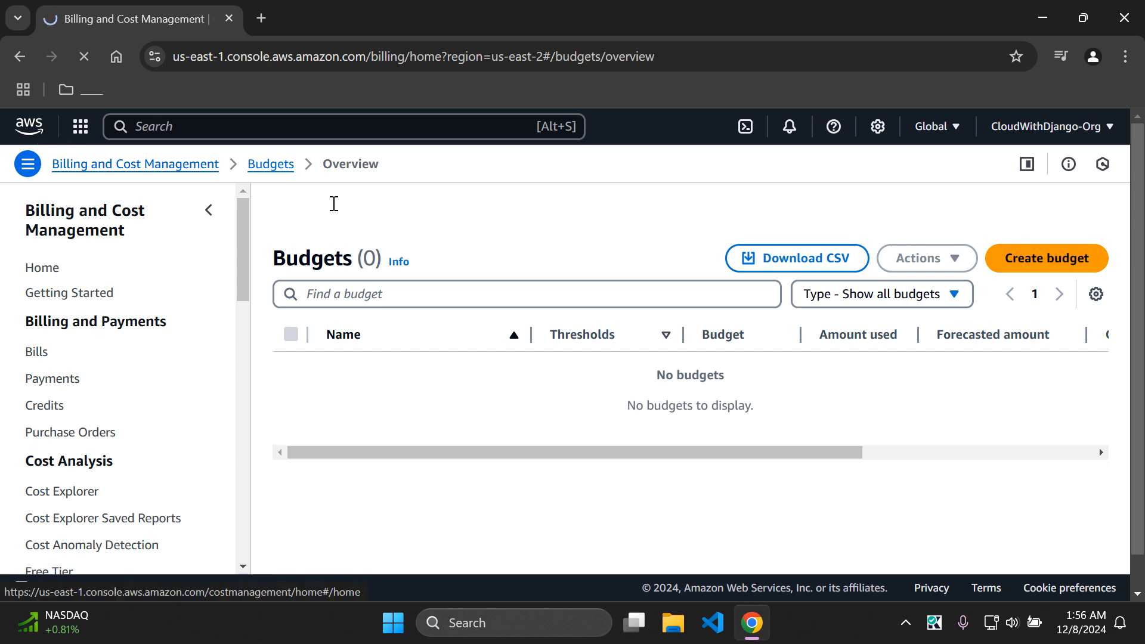